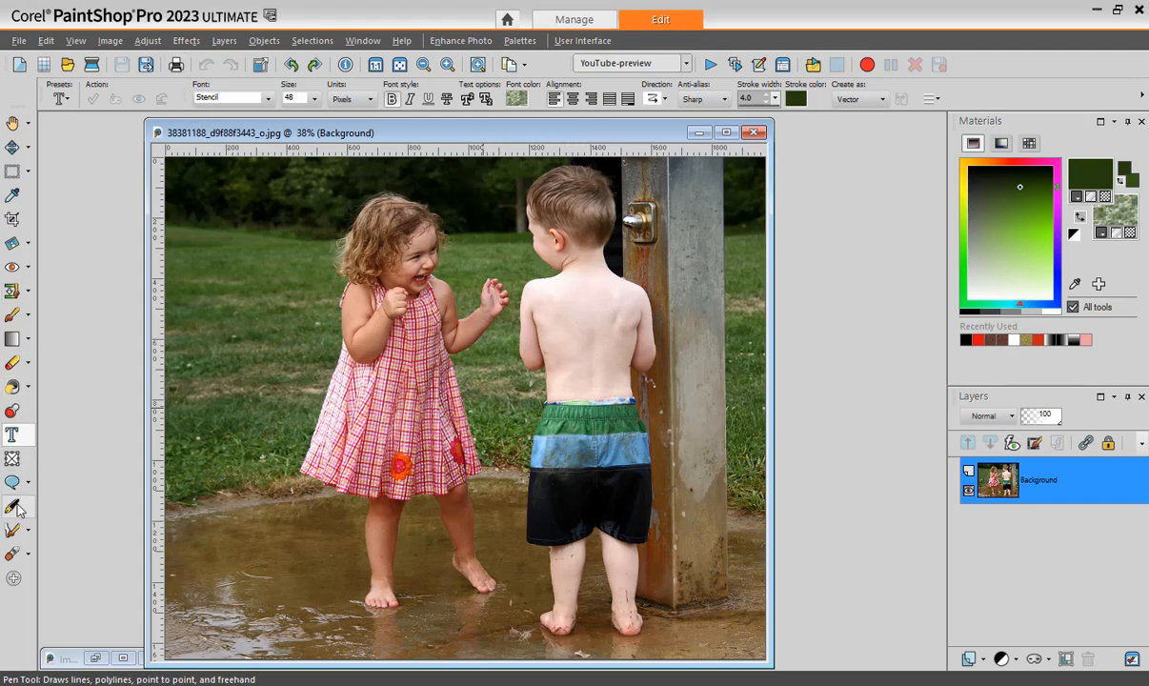
Step: Try a light green Flood Fill on the grass with the match mode set to Color, and undo the fill
left_click(12, 385)
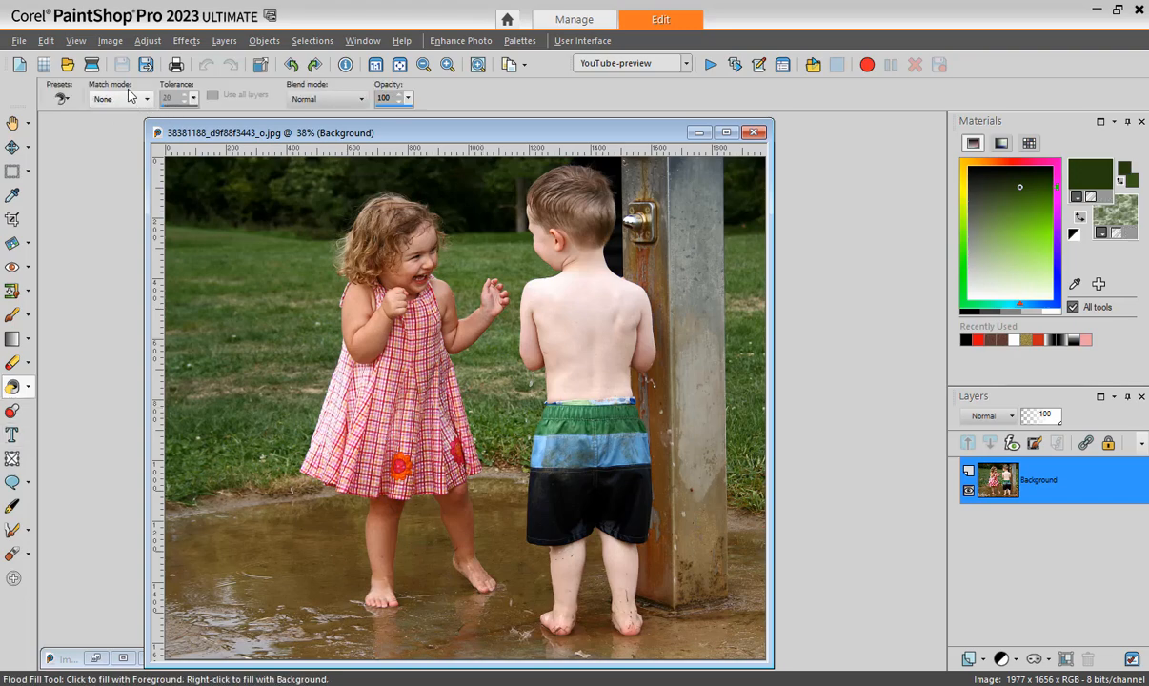
left_click(141, 100)
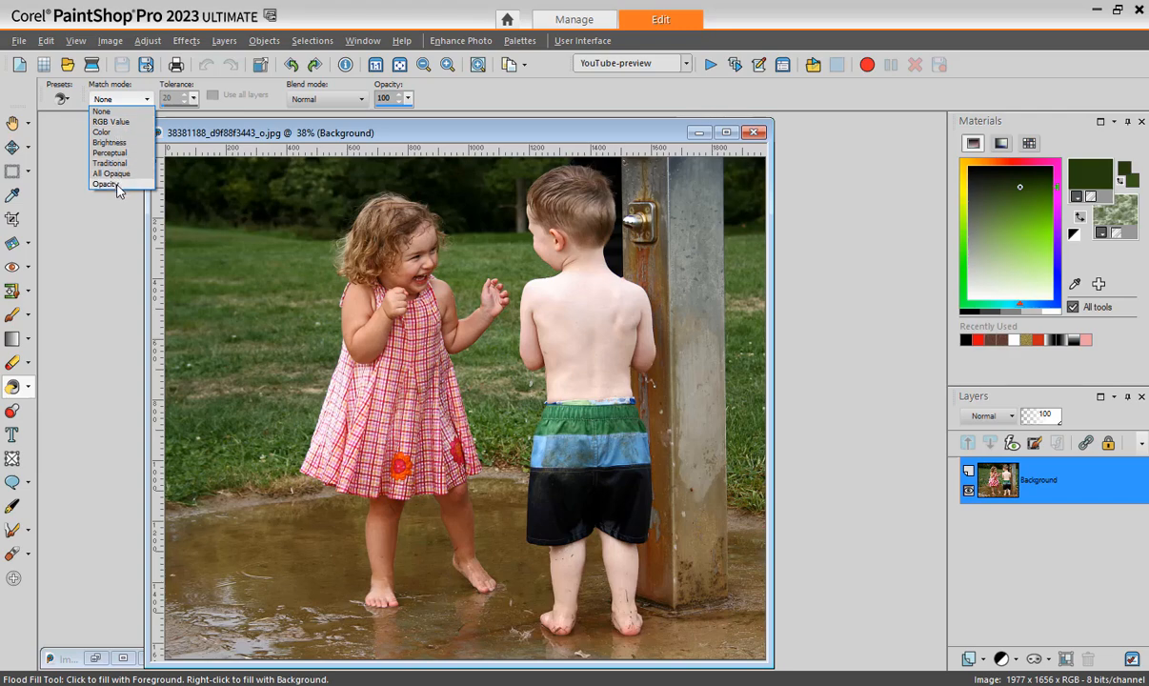
left_click(102, 132)
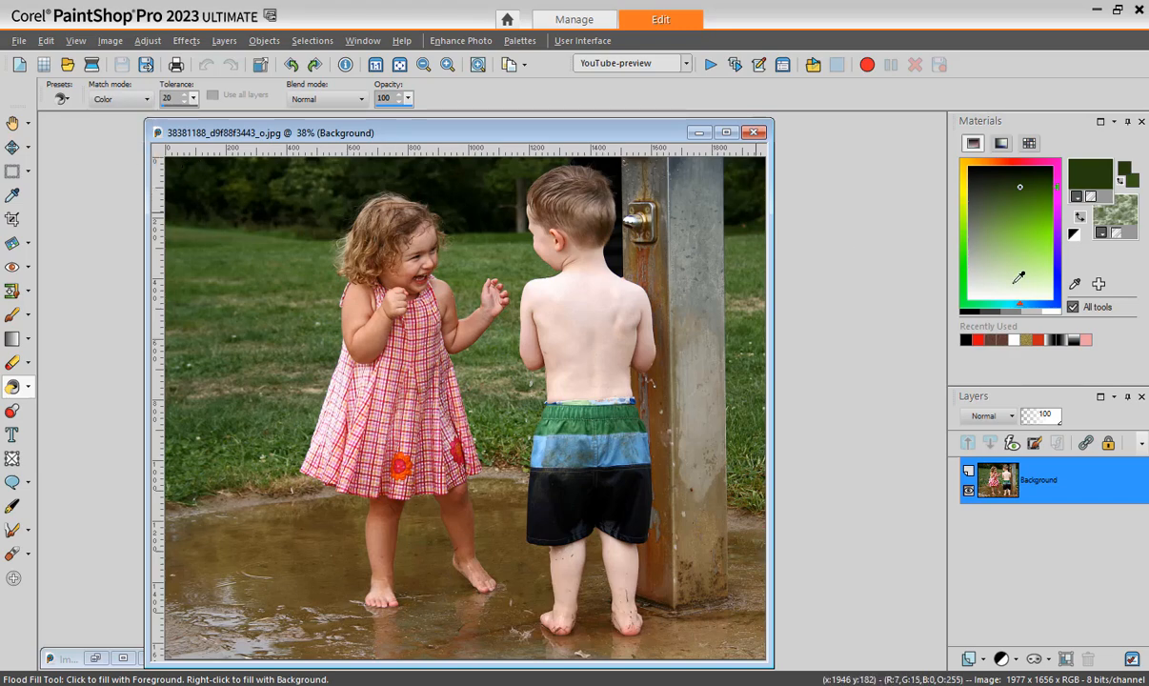
left_click(1026, 255)
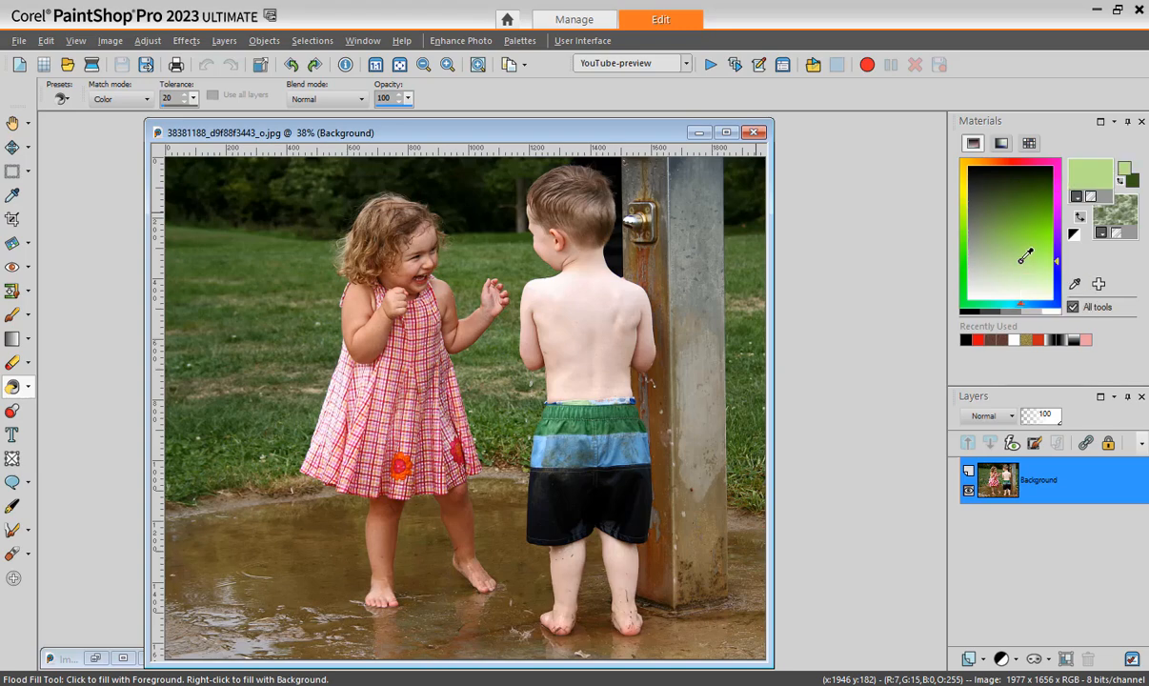
left_click(263, 273)
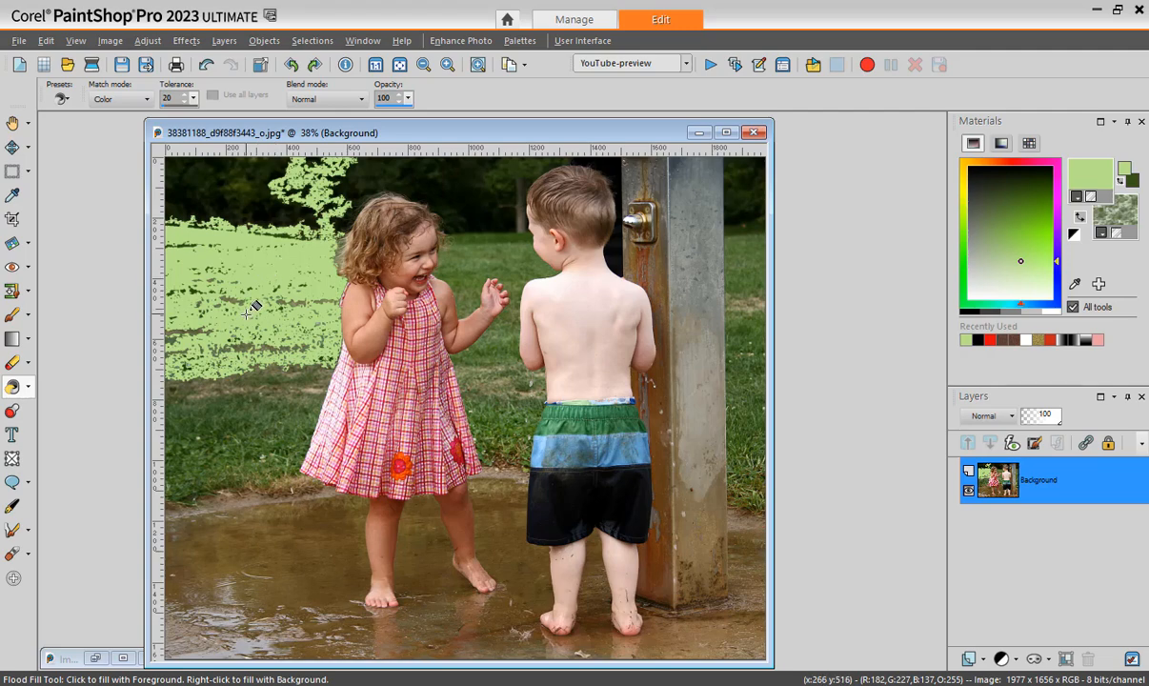
key("ctrl+z")
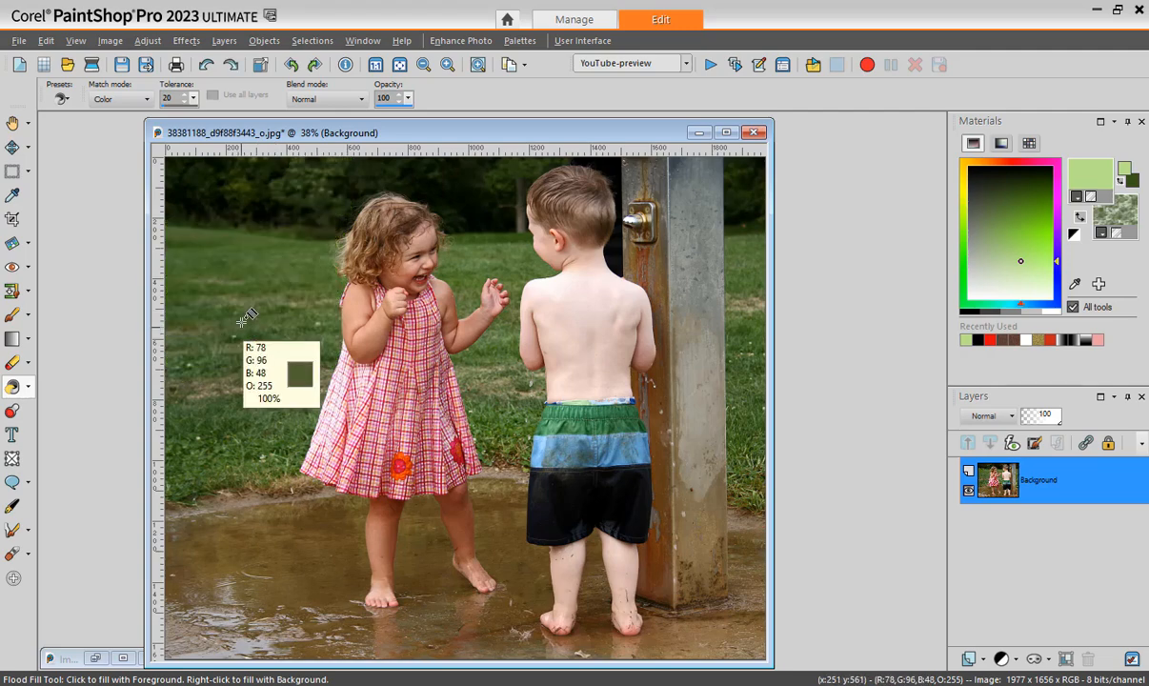
Step: Try the light green Flood Fill on the grass with the match mode set to Brightness, and undo it
left_click(143, 99)
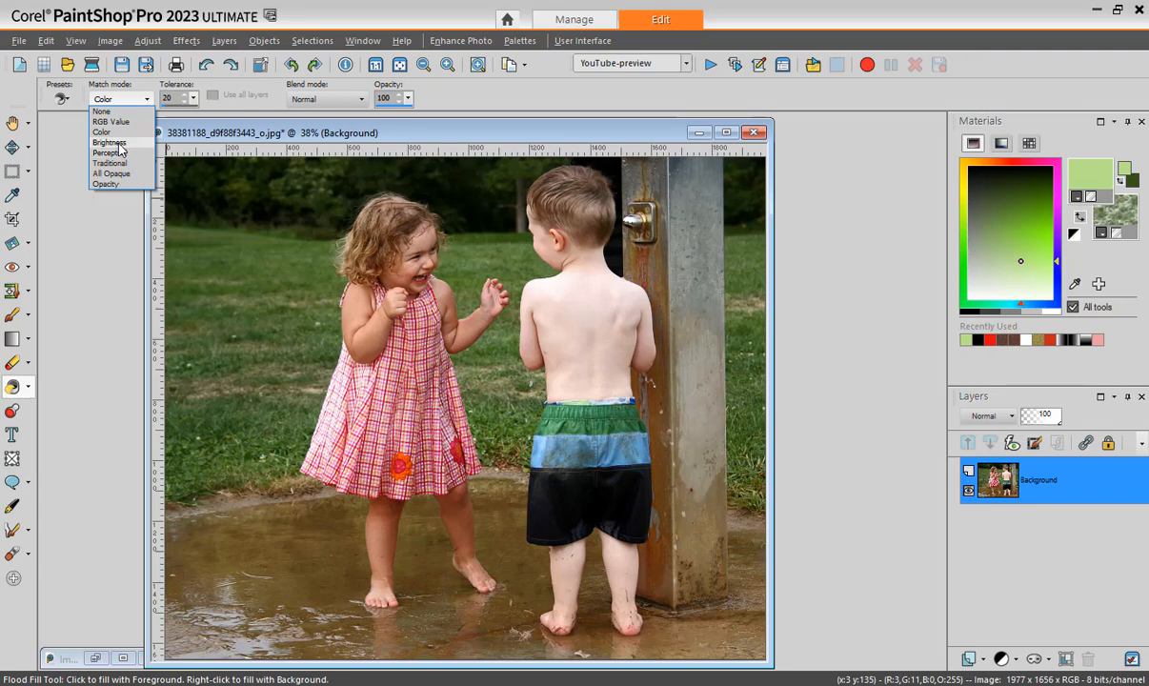
left_click(108, 142)
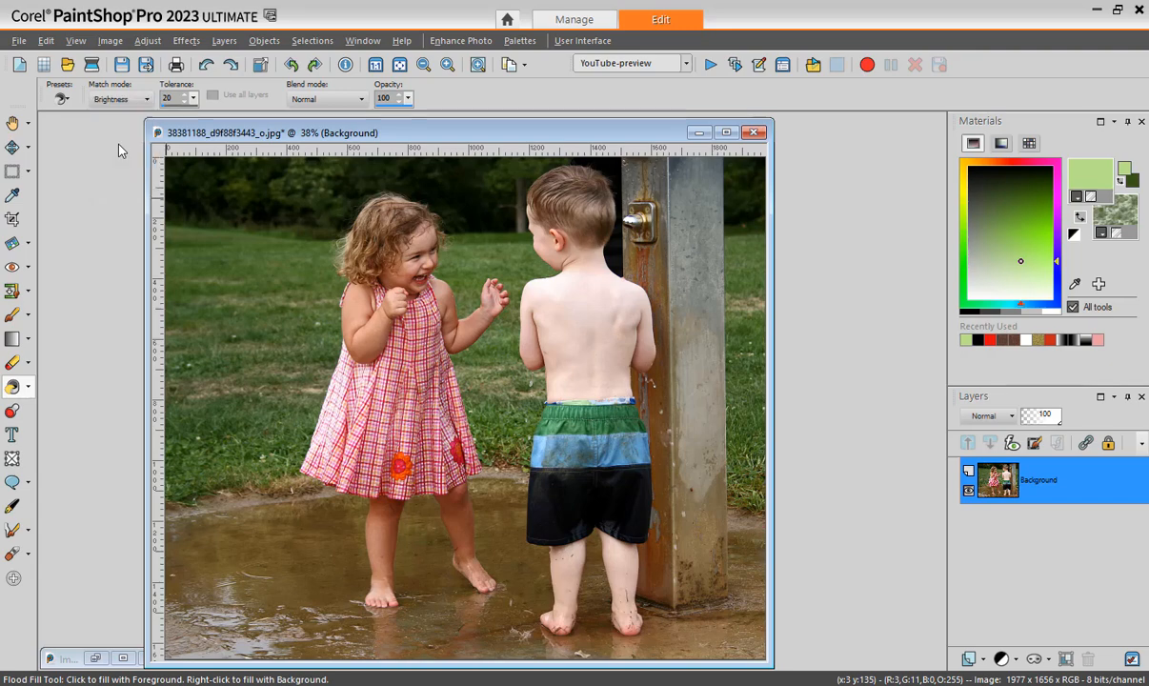
left_click(252, 261)
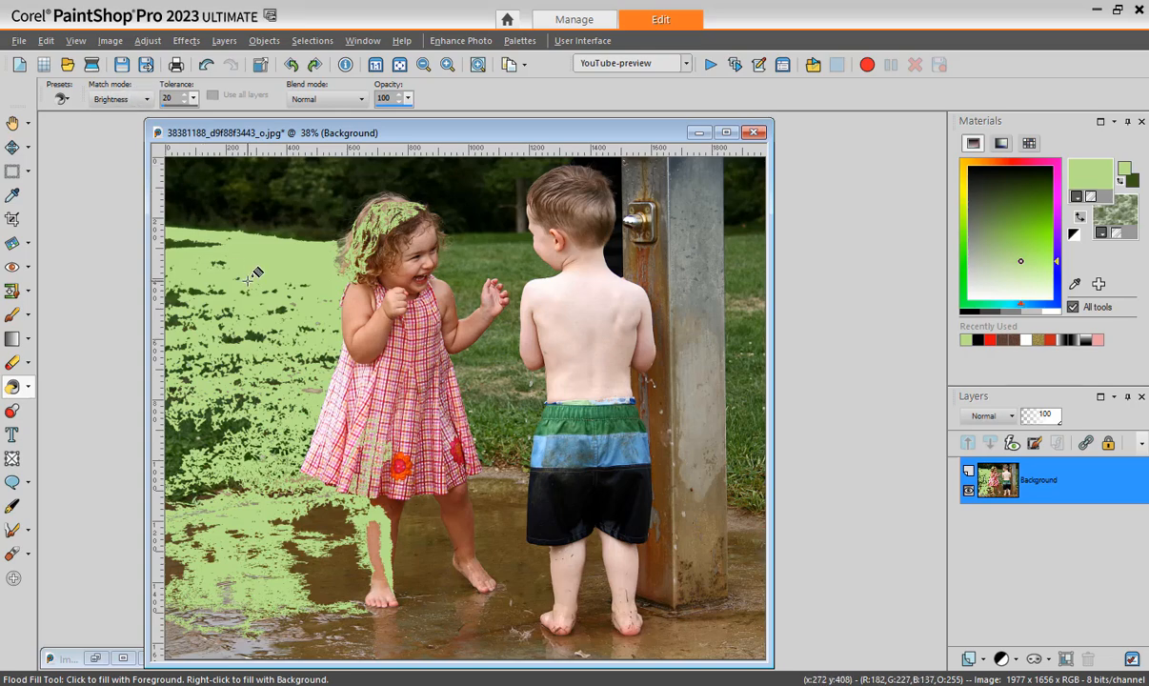
key("ctrl")
key("ctrl+z")
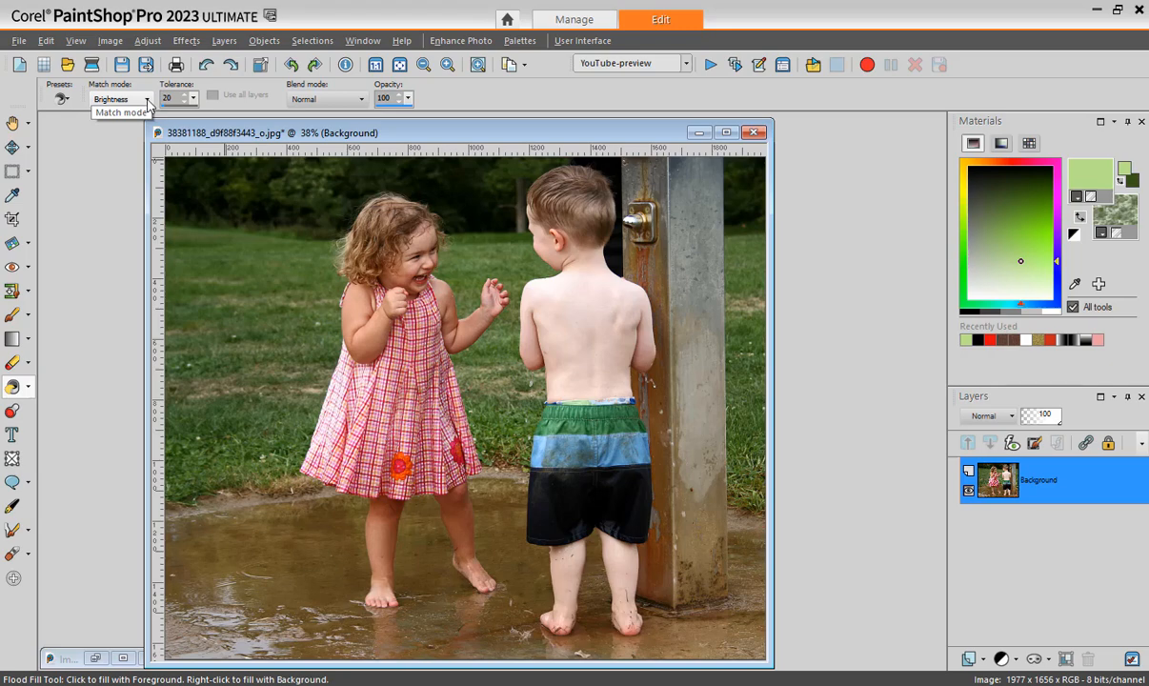
Step: Try flood filling the photo with light green using match mode None, and undo the fill
left_click(148, 100)
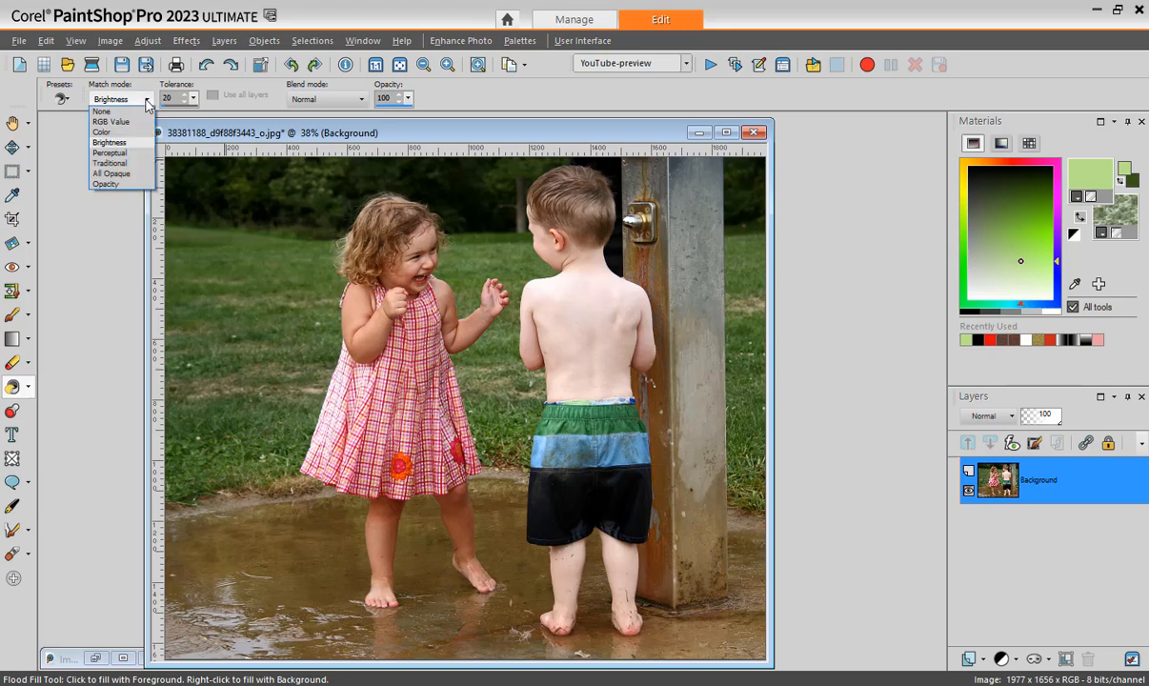
left_click(141, 113)
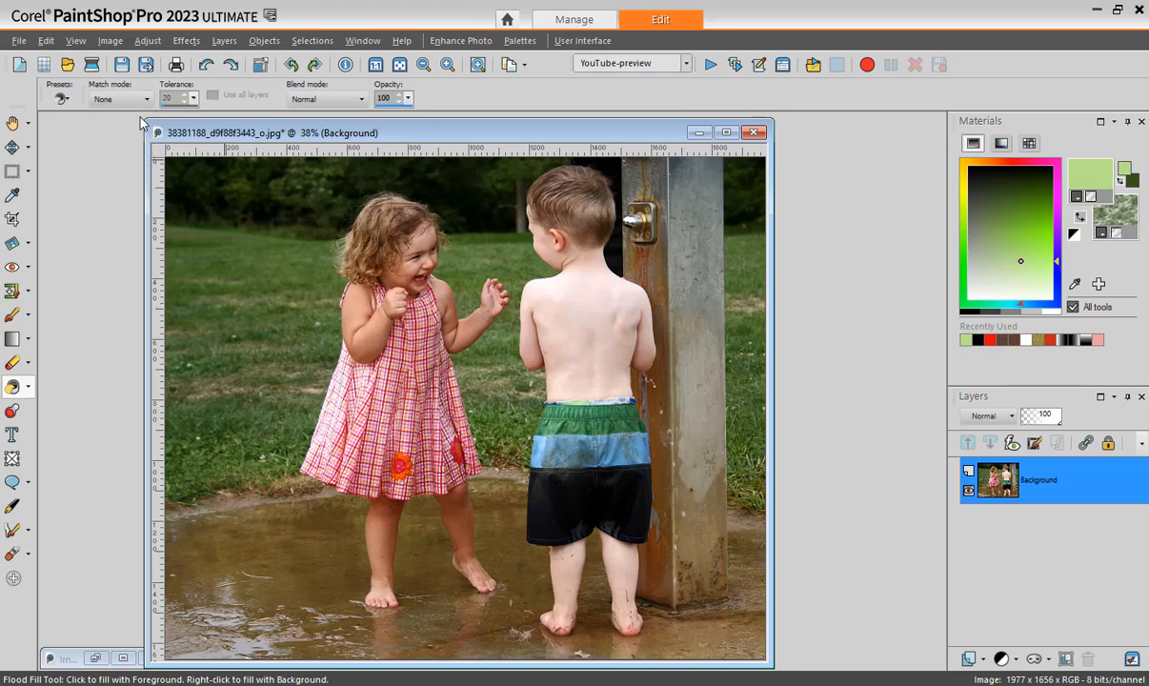
left_click(210, 208)
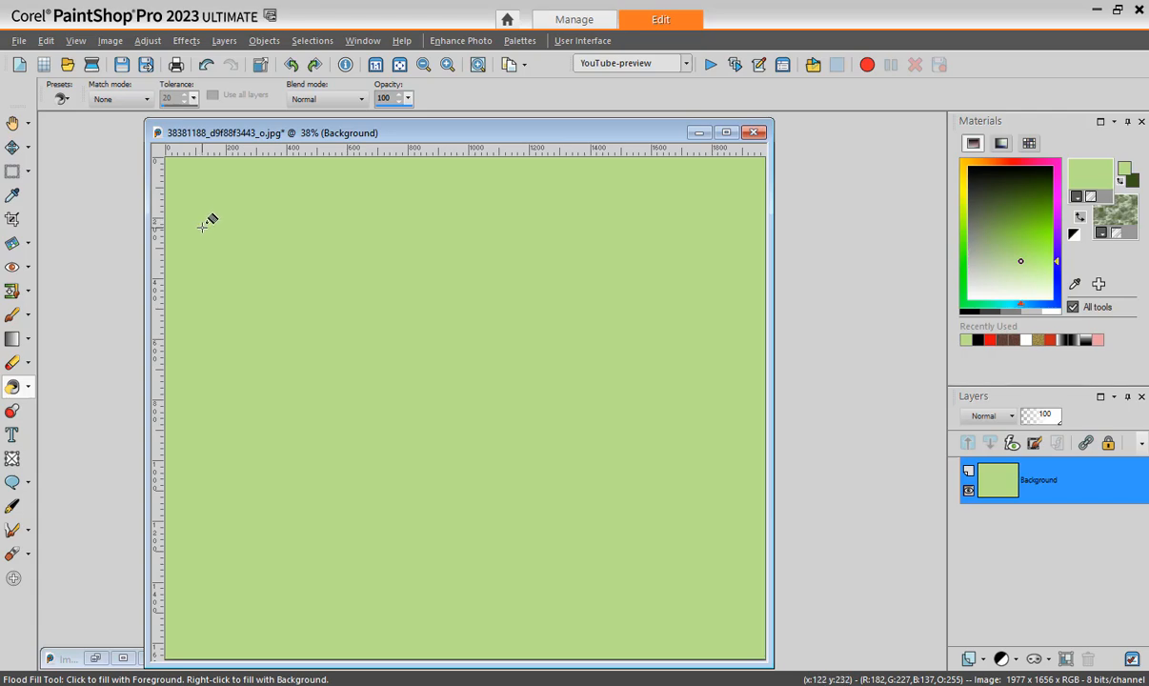
key("ctrl+z")
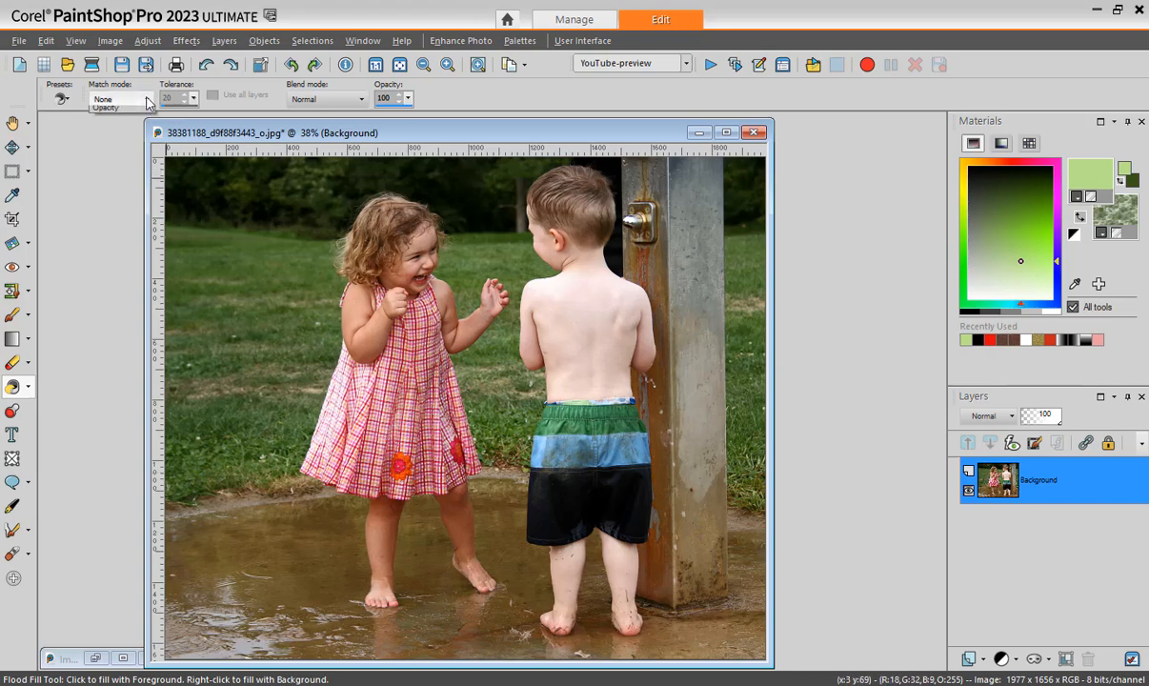
Step: Try filling the orange flower on the dress using match mode RGB Value and a tolerance of 67, and undo the fill
left_click(141, 99)
left_click(129, 122)
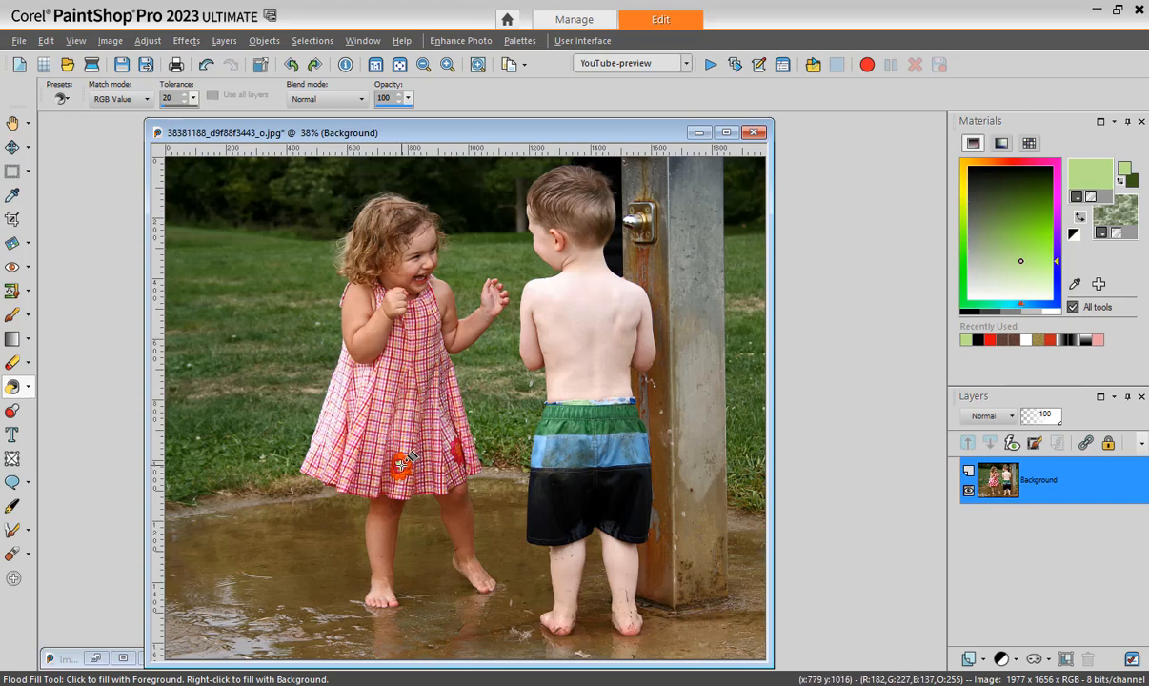
mouse_move(414, 457)
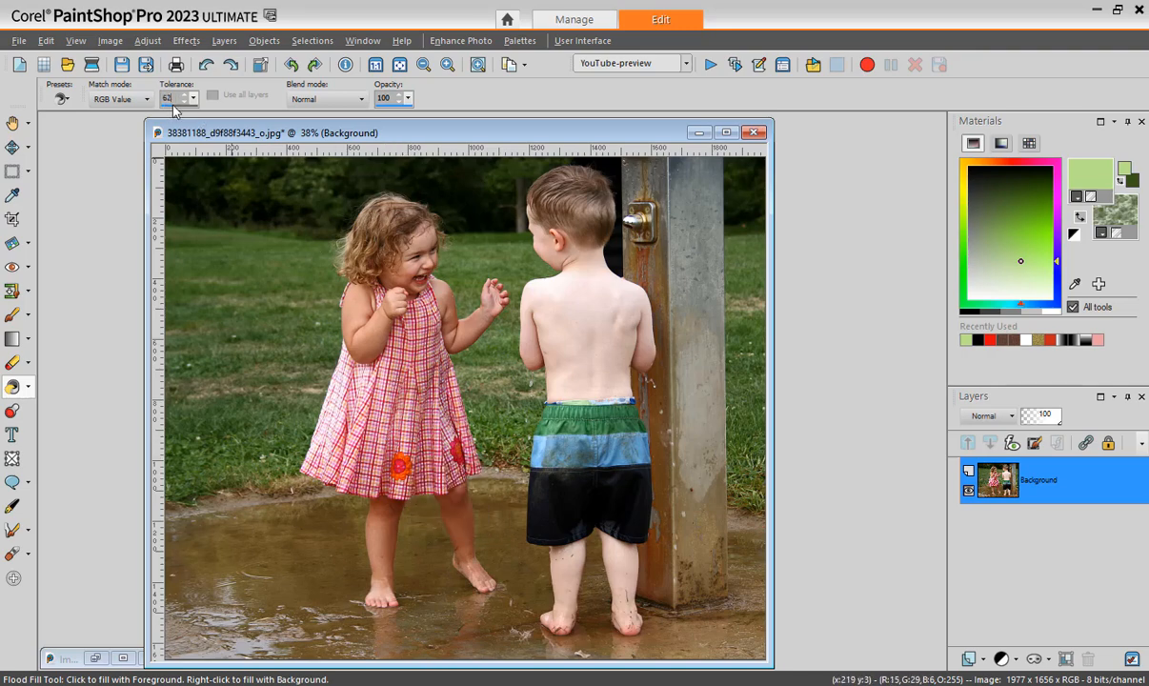
left_click(173, 106)
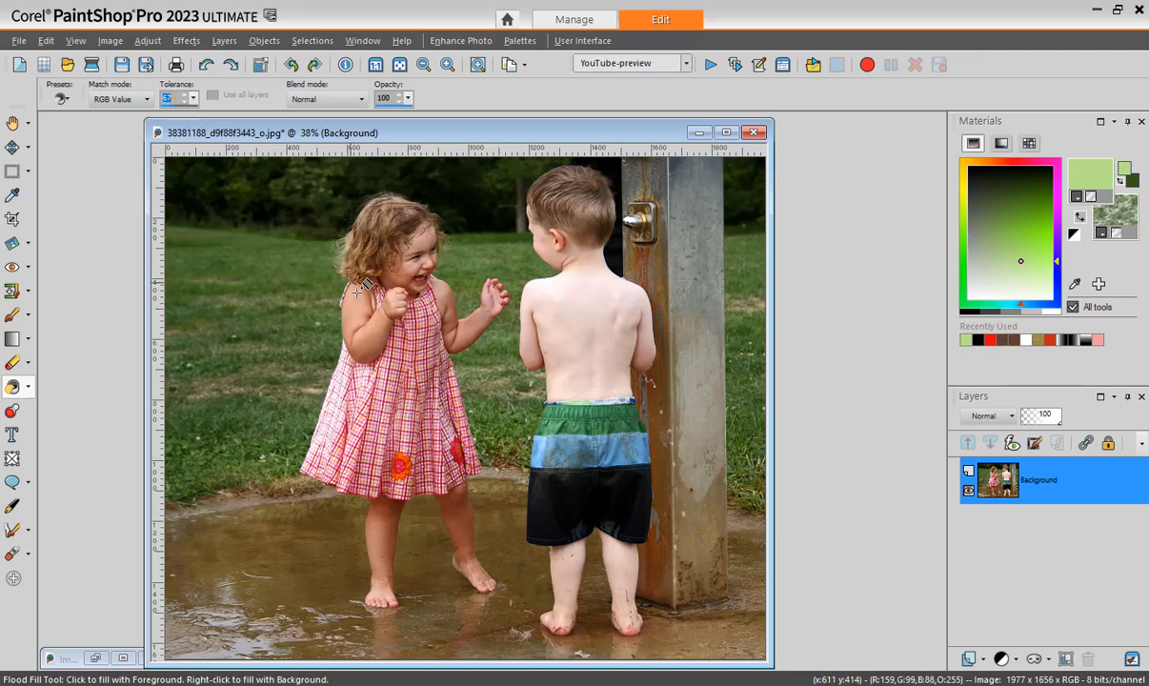
left_click(413, 457)
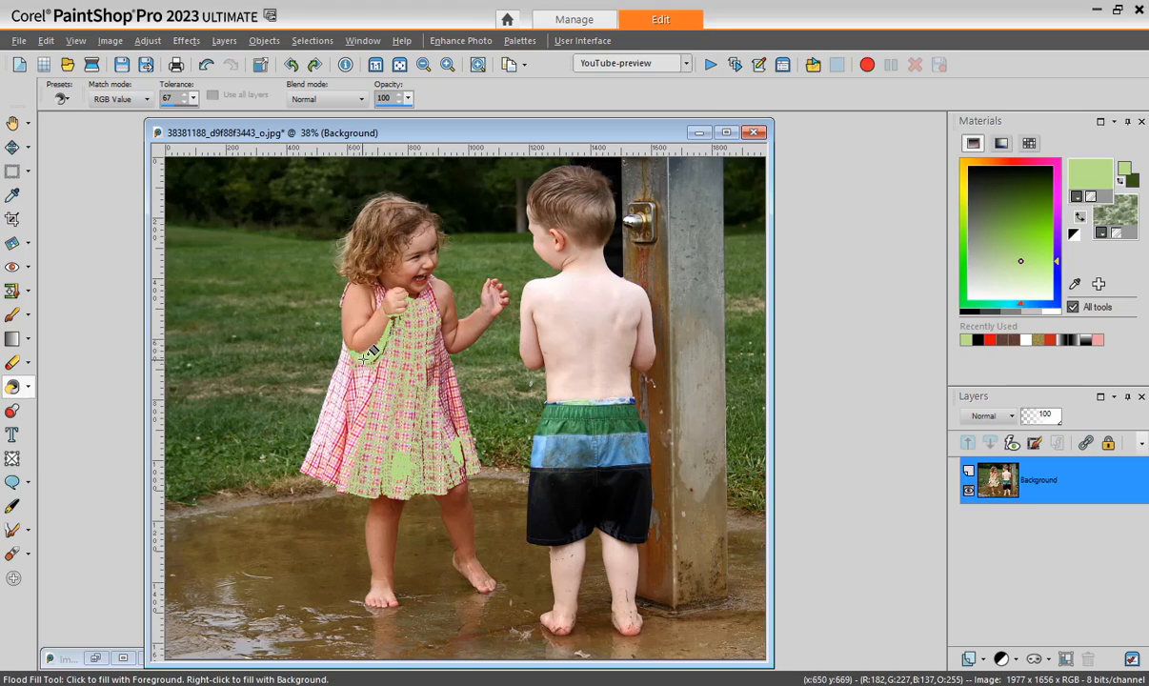
key("ctrl+z")
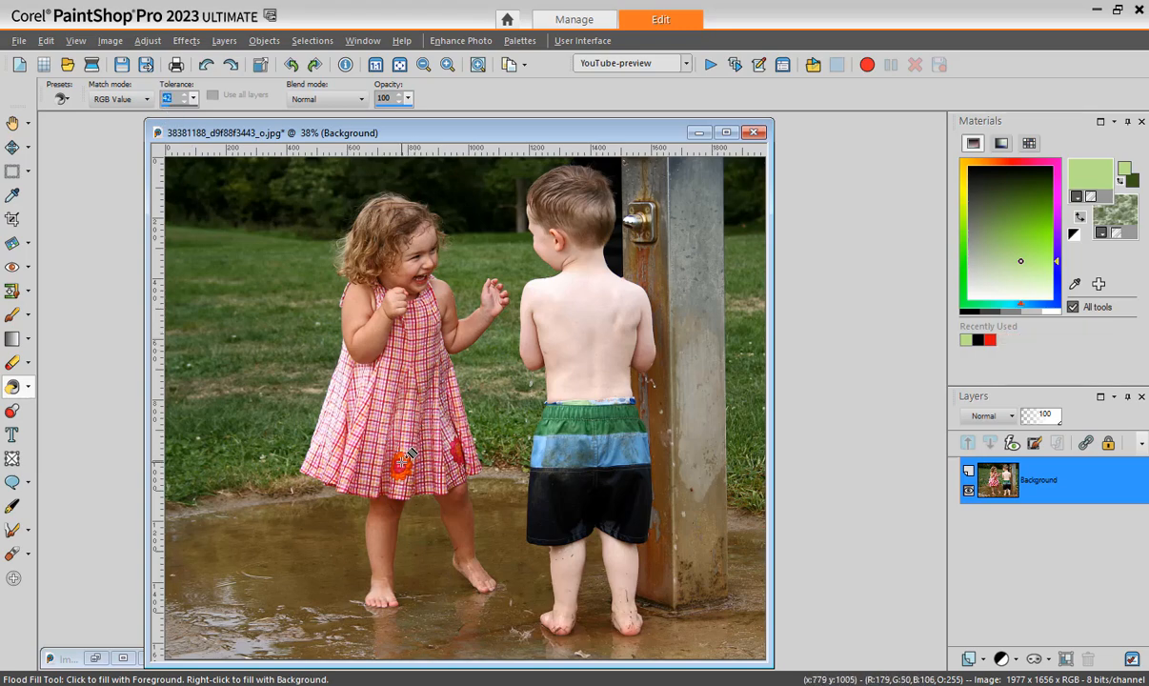
Step: Try filling the centre and petals of the orange dress flower with light green at a tolerance of 42, and undo both fills
left_click(408, 461)
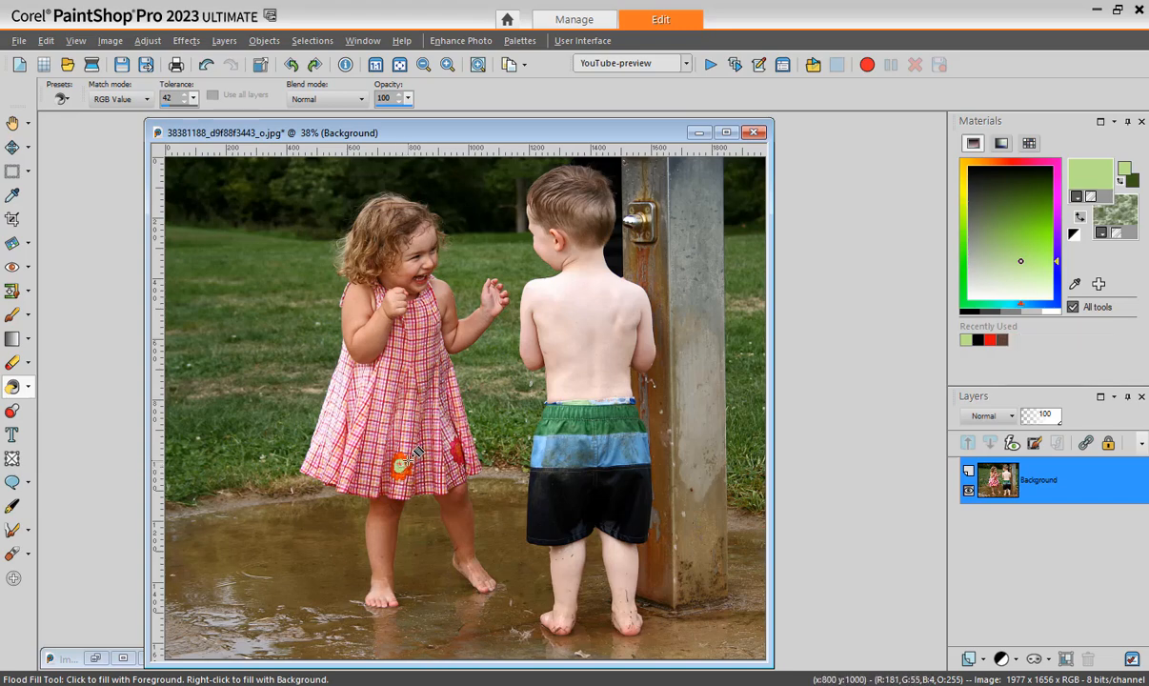
left_click(409, 465)
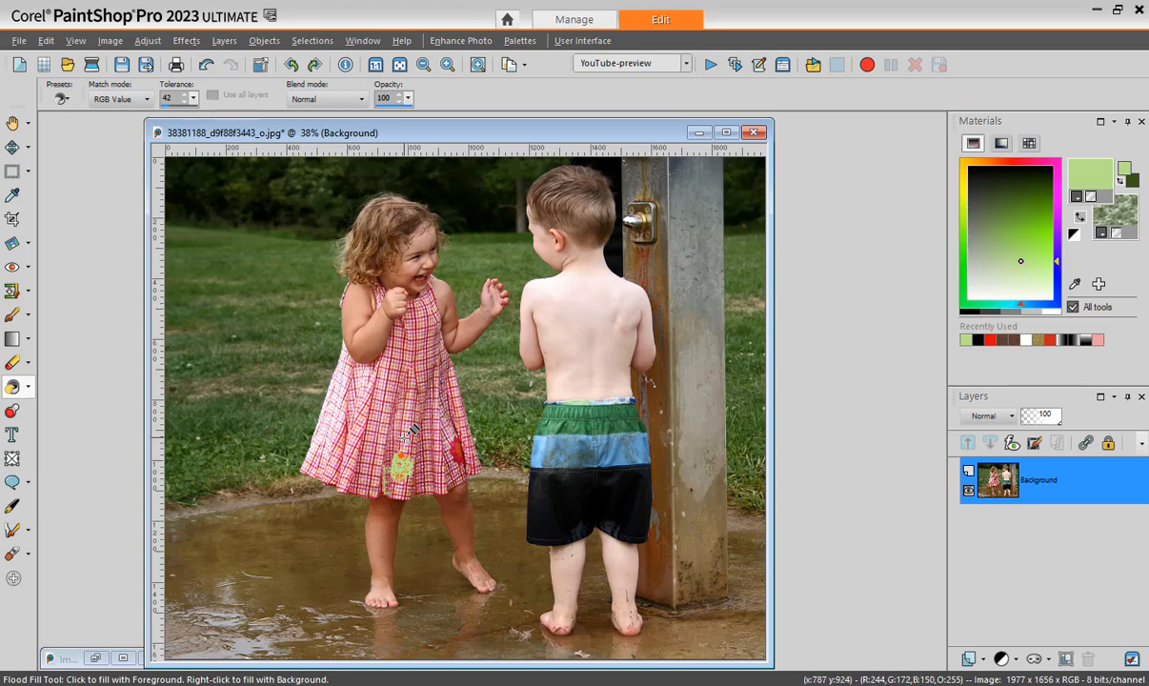
key("ctrl+z")
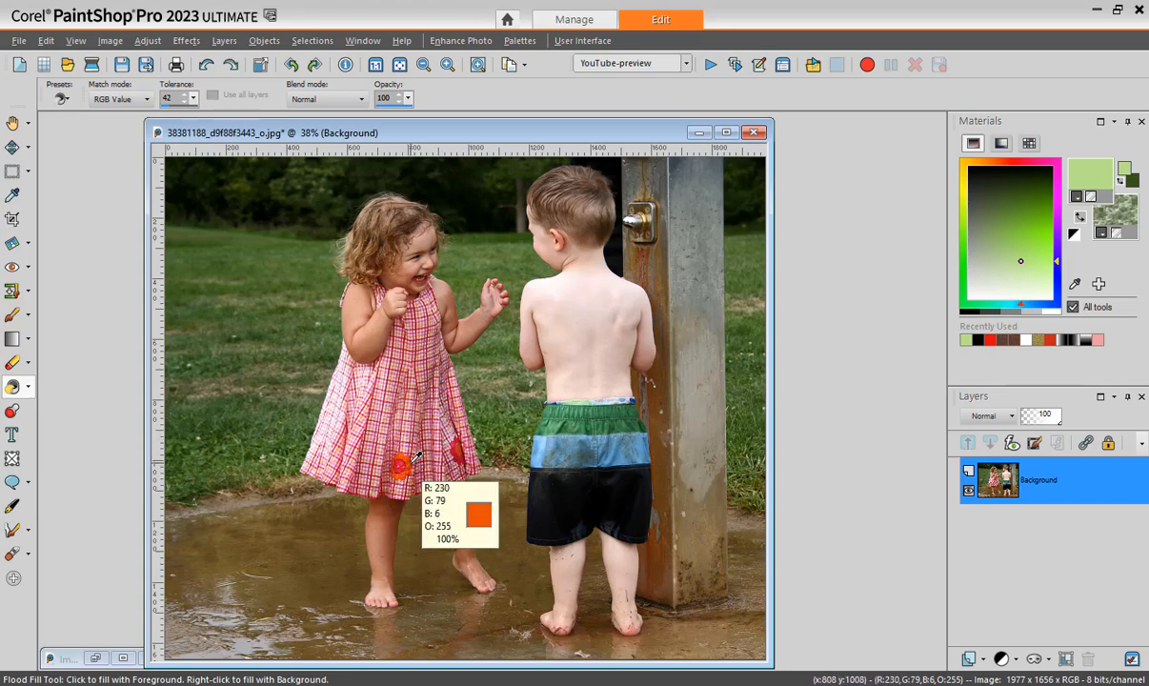
key("ctrl+z")
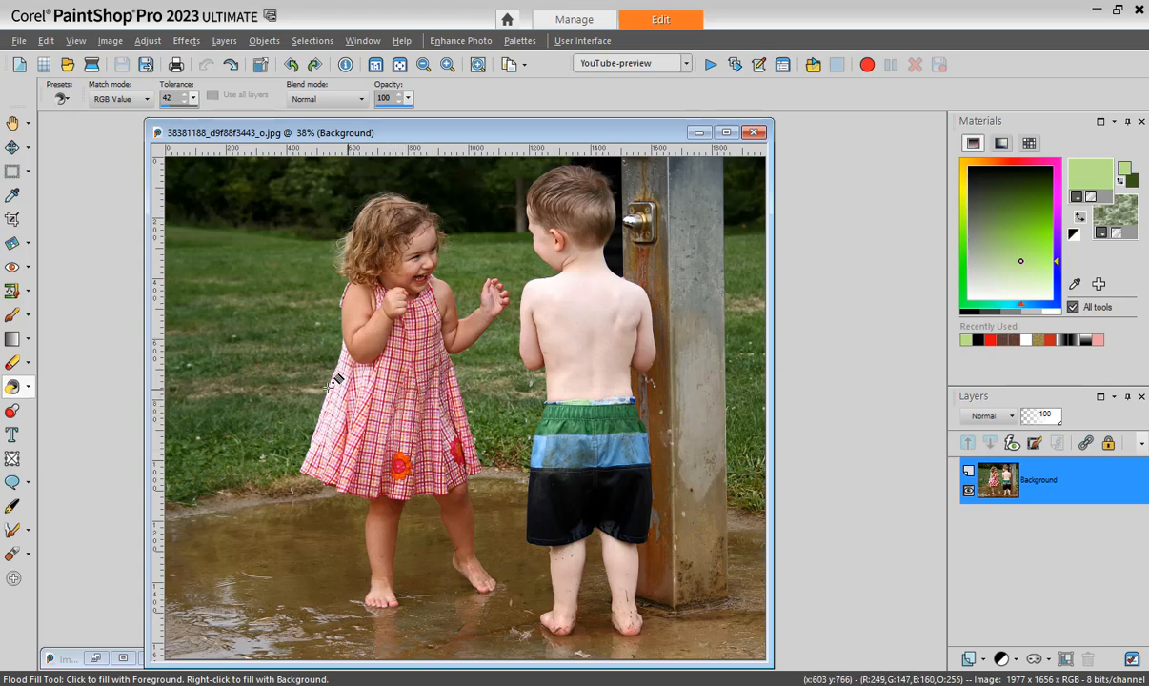
Step: Switch to the Color Changer tool, try recoloring the grass light green, and undo the change
left_click(28, 387)
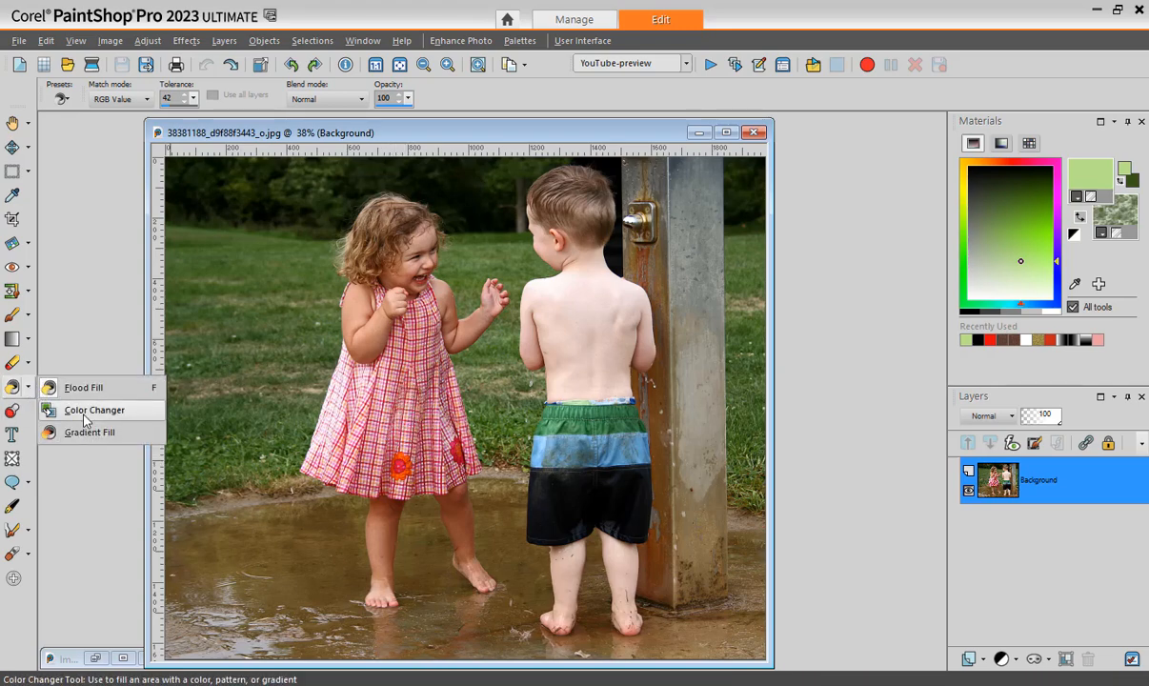
left_click(83, 415)
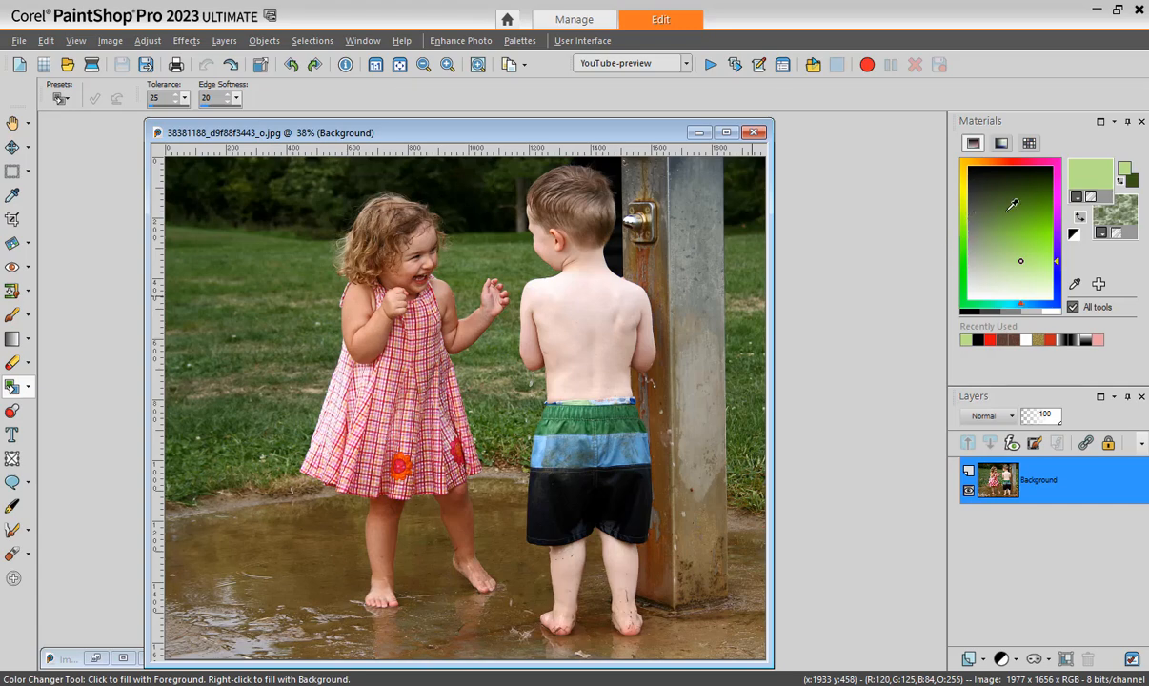
left_click(276, 323)
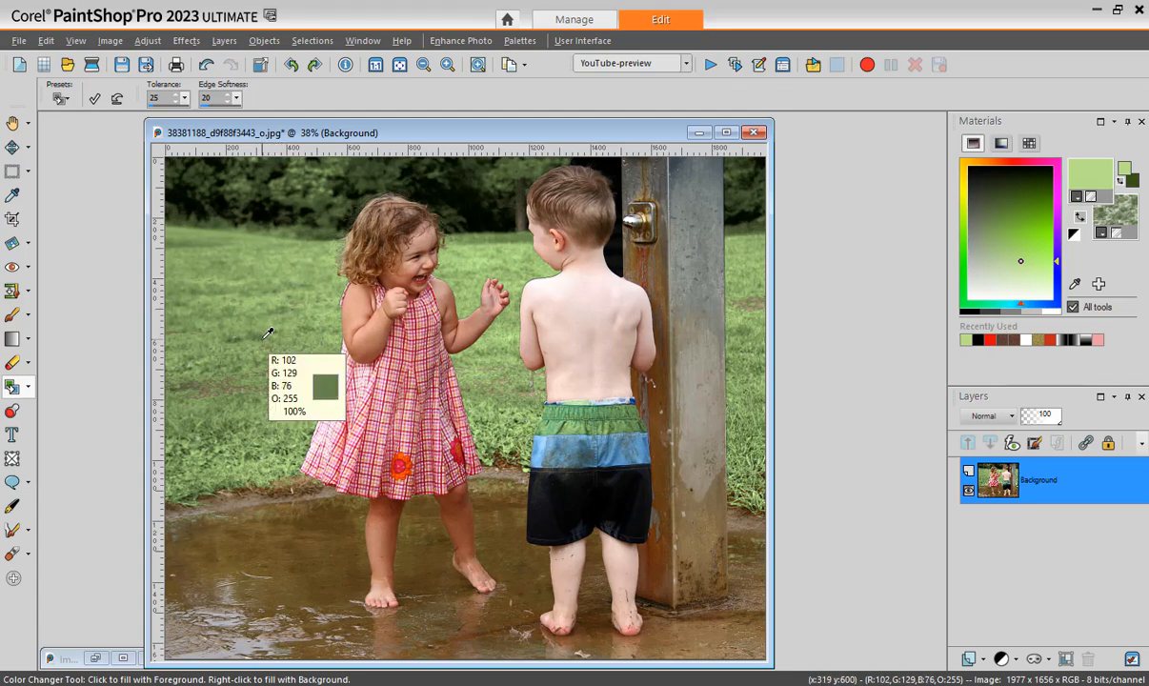
key("ctrl+z")
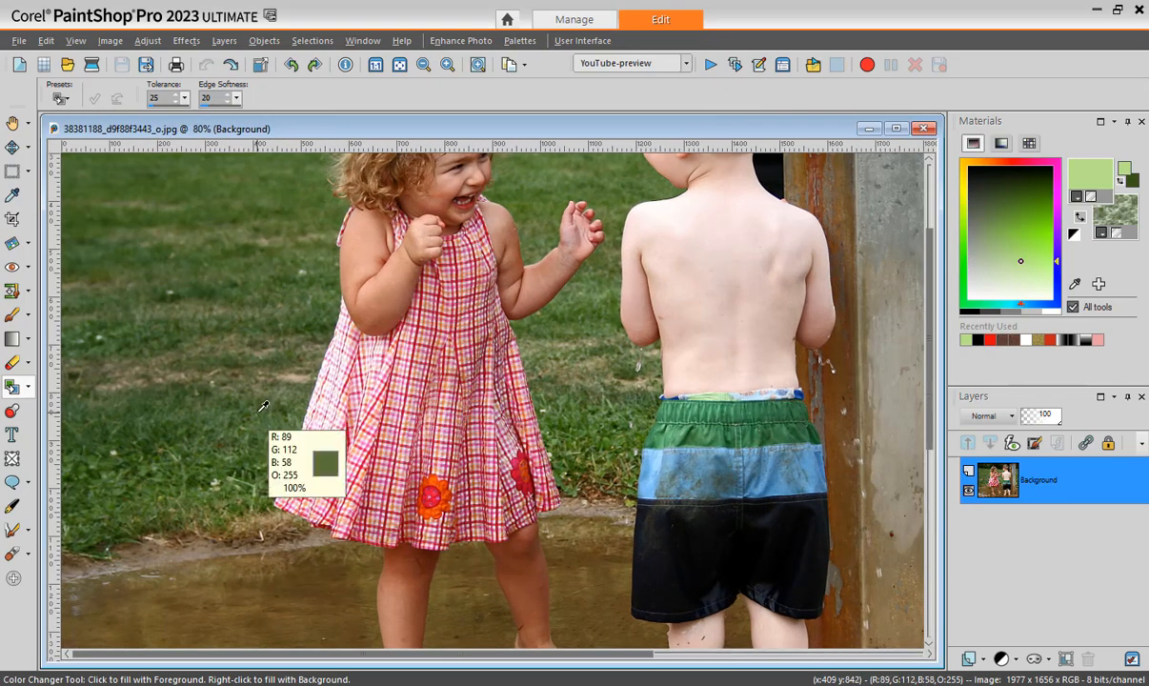
Step: Try recoloring the grass and the red lines of the dress light green with the Color Changer, and undo both changes
scroll(258, 407, "up", 4)
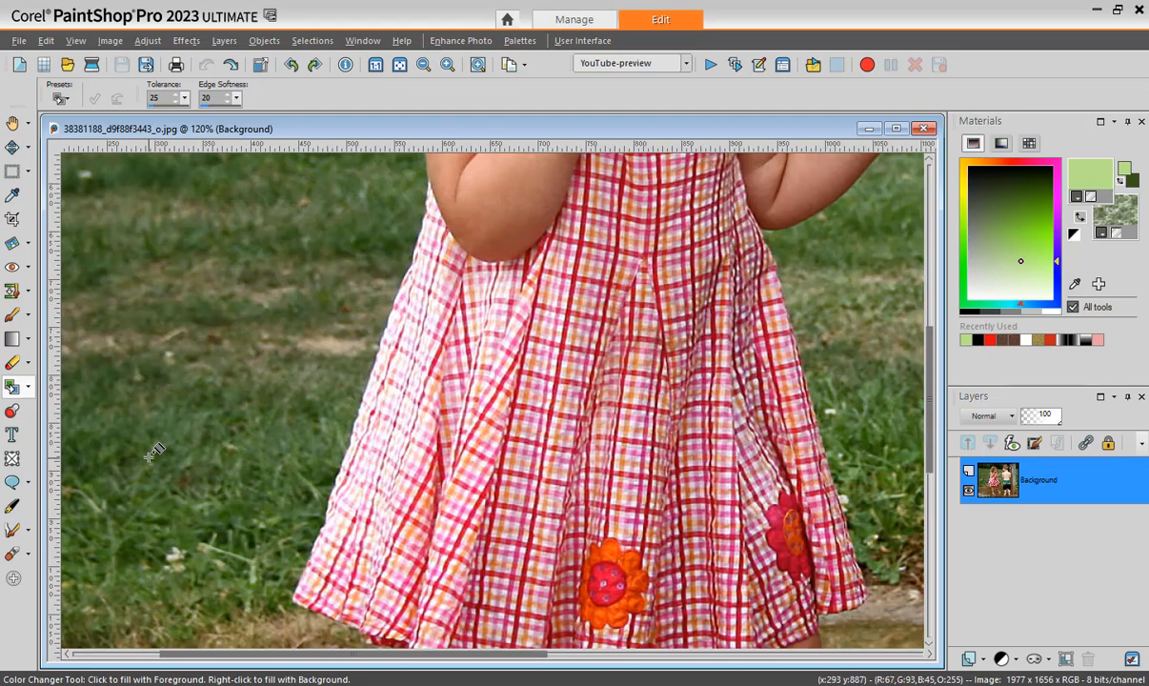
left_click(146, 451)
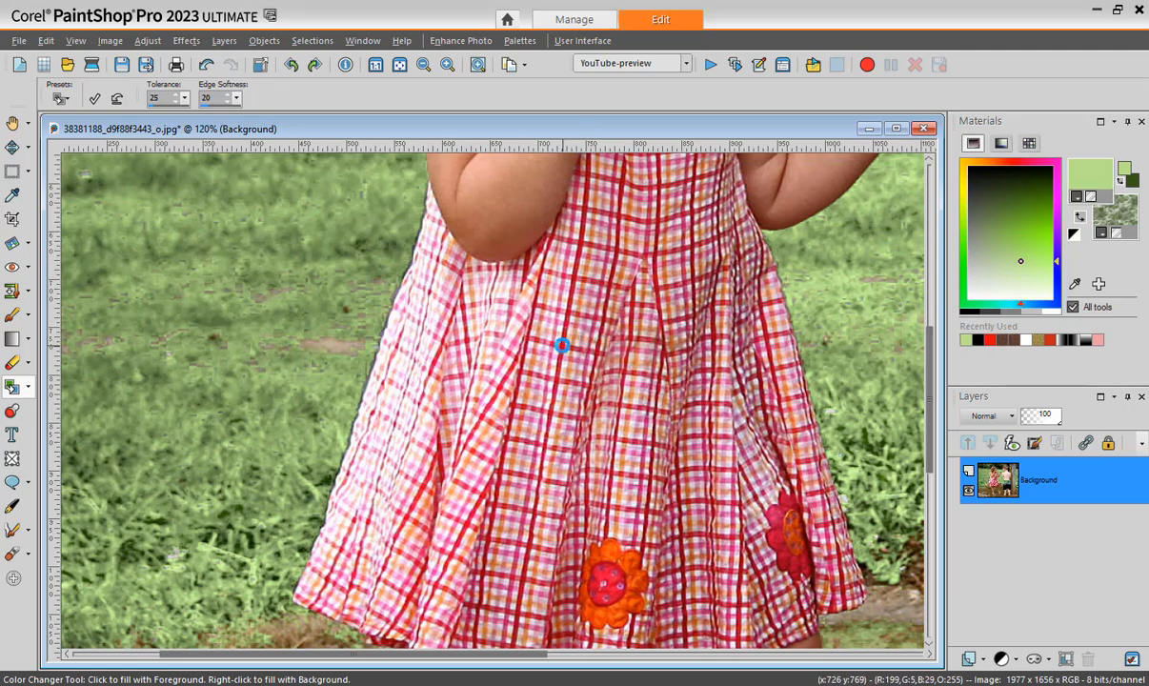
left_click(562, 346)
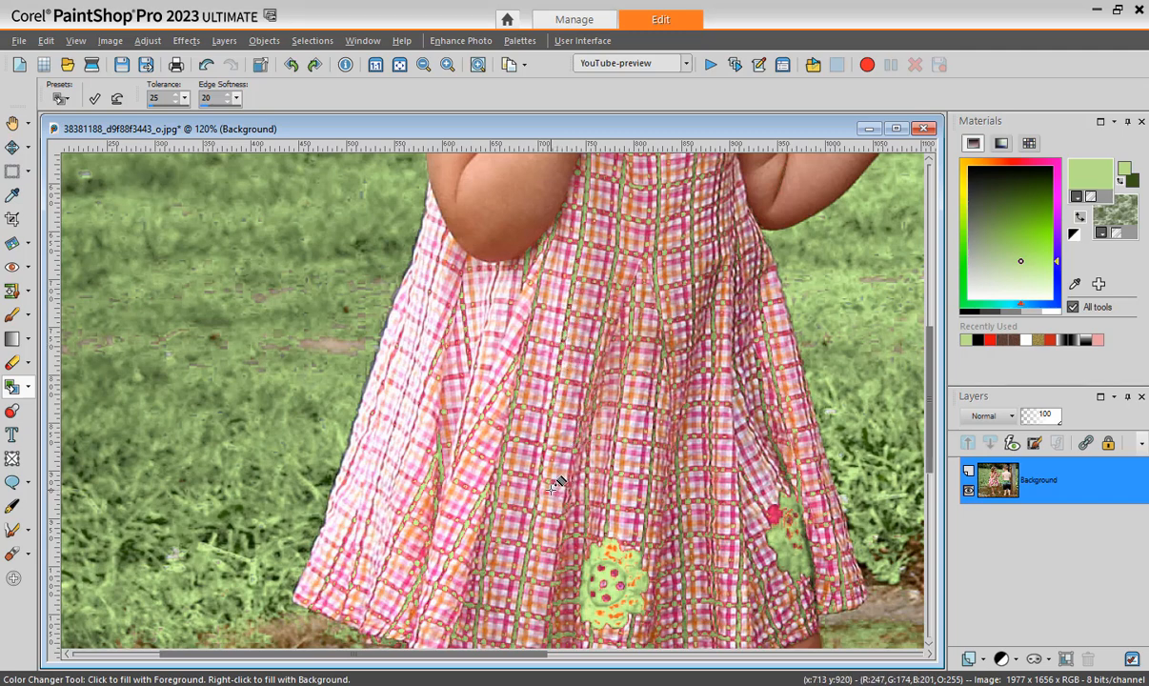
key("ctrl+z")
key("ctrl+z")
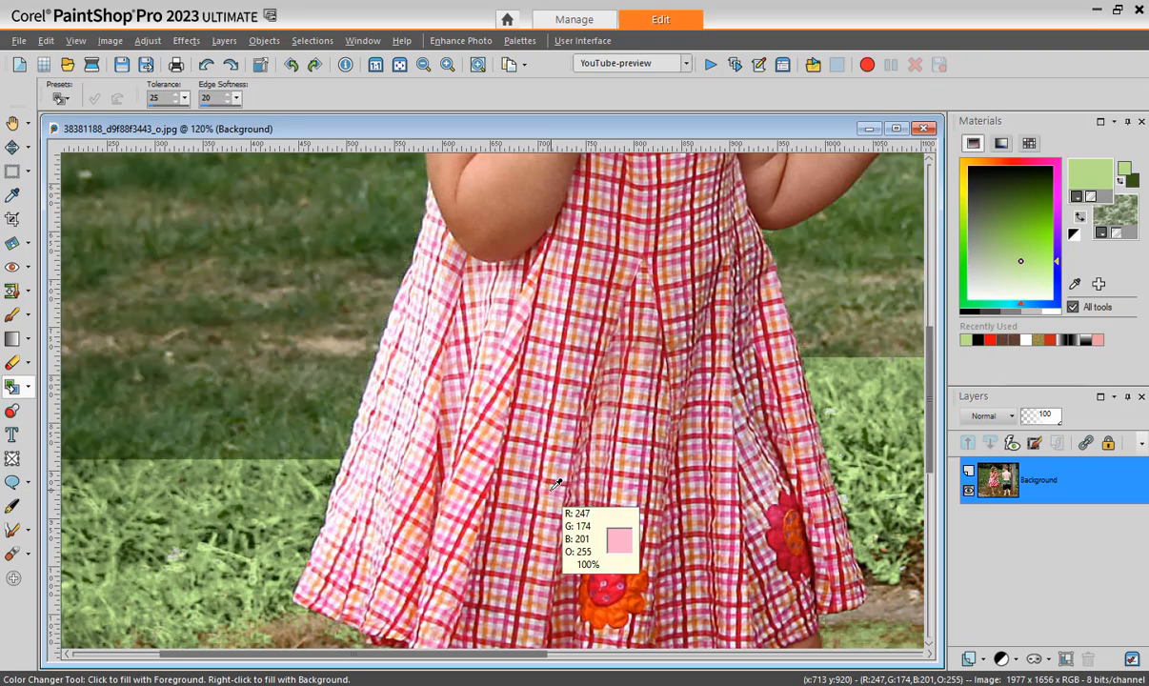
Step: Choose a pale blue foreground color and recolor the grass with the Color Changer
left_click_drag(929, 418, 929, 327)
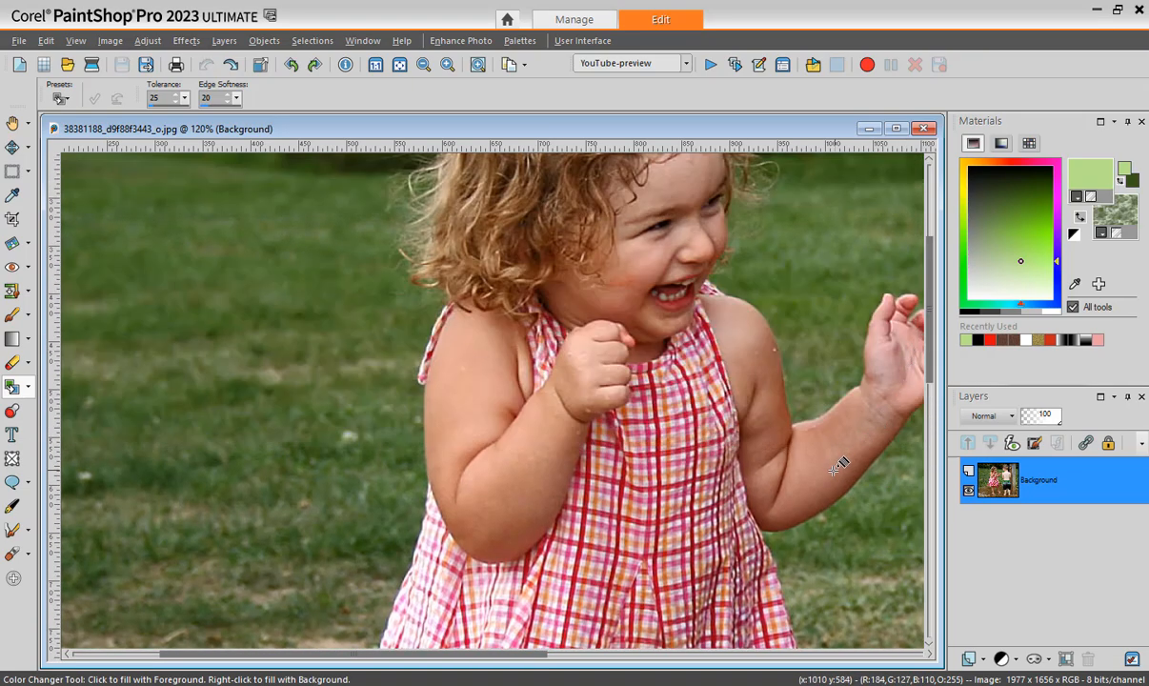
scroll(827, 459, "down", 3)
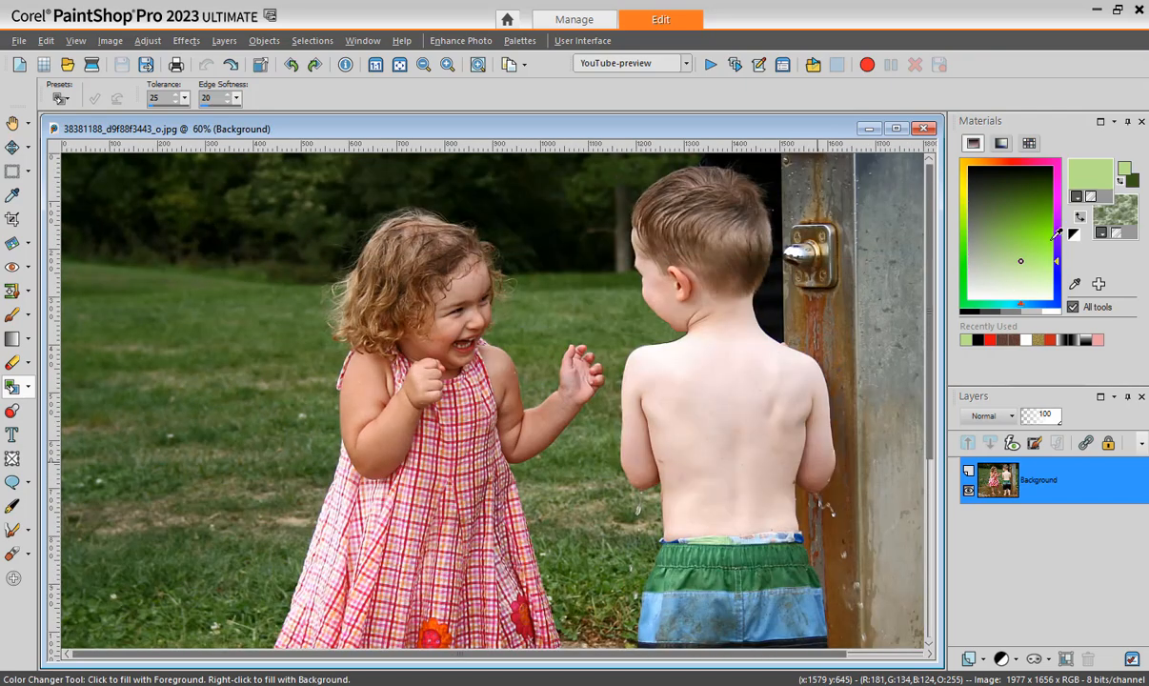
left_click(1025, 296)
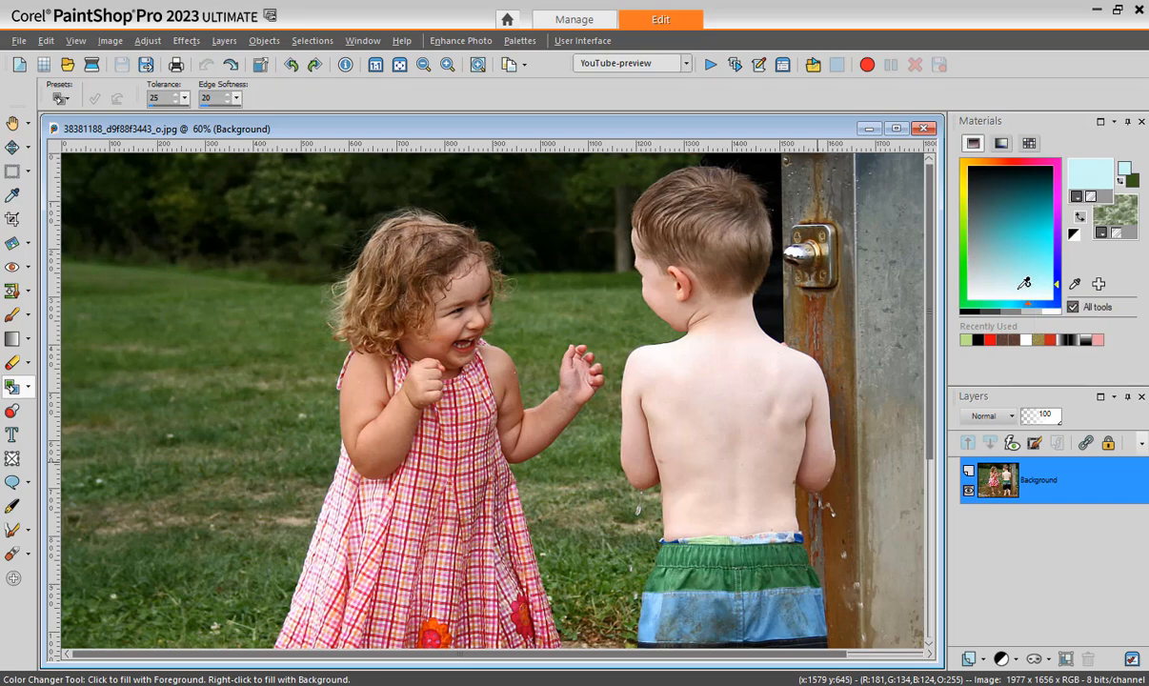
left_click(130, 392)
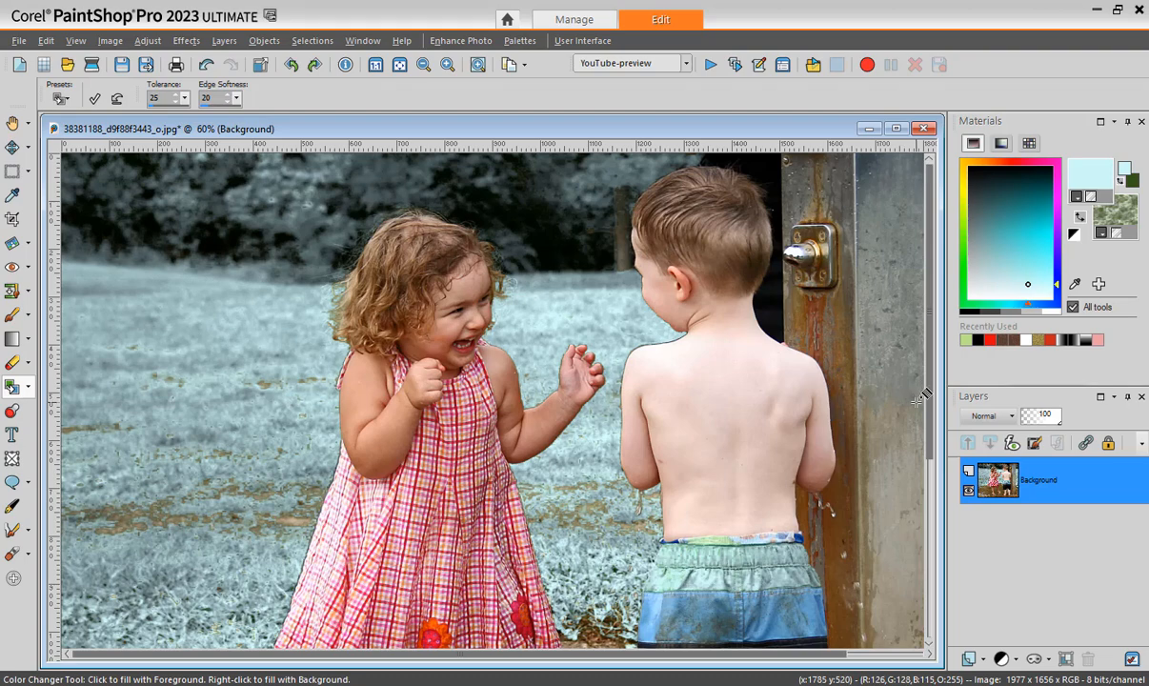
Step: Undo the pale blue recoloring of the grass, try recoloring it again with the Color Changer, and undo that attempt
left_click_drag(930, 400, 934, 514)
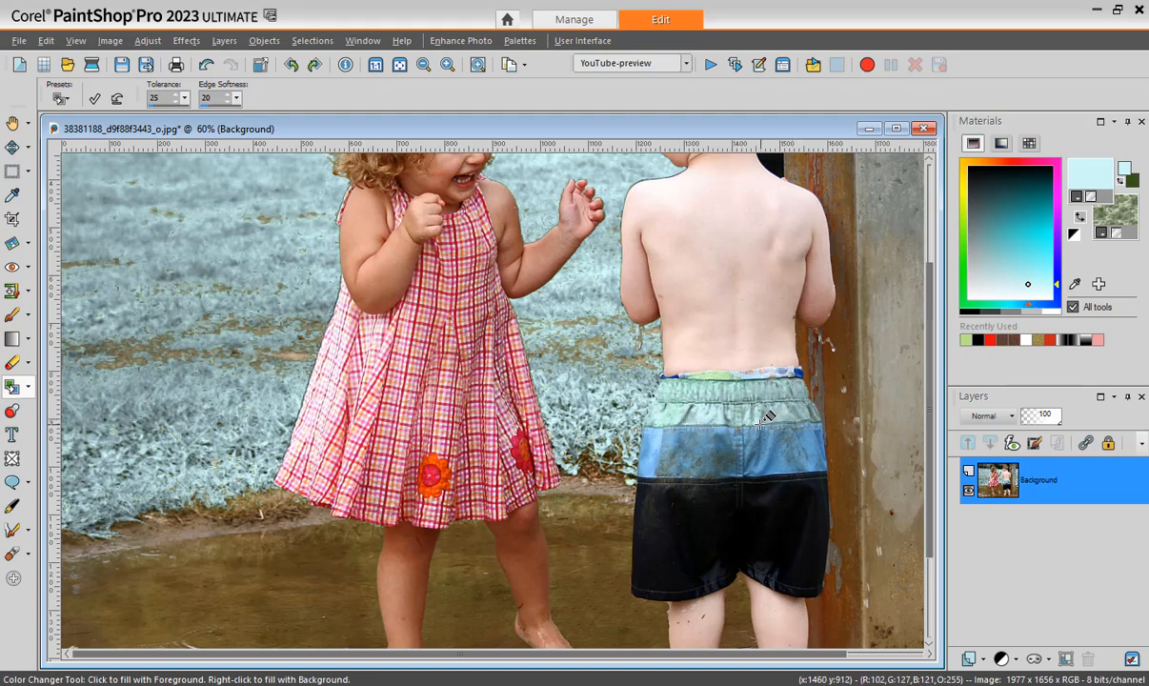
mouse_move(763, 420)
key("ctrl+z")
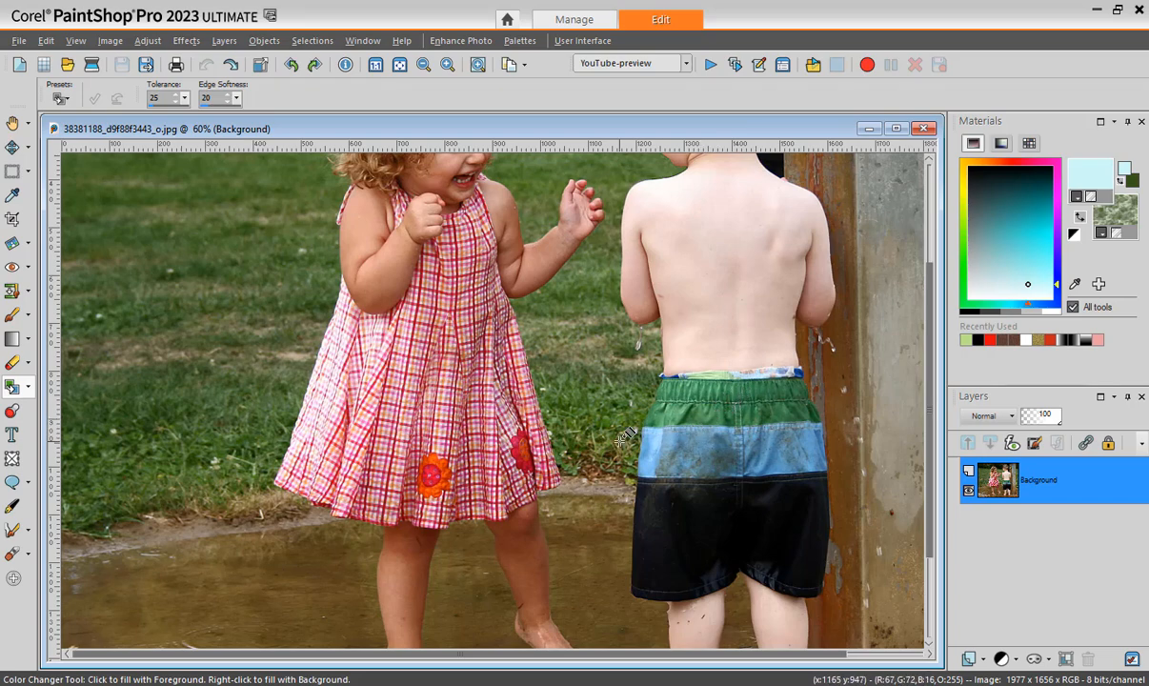
left_click(227, 415)
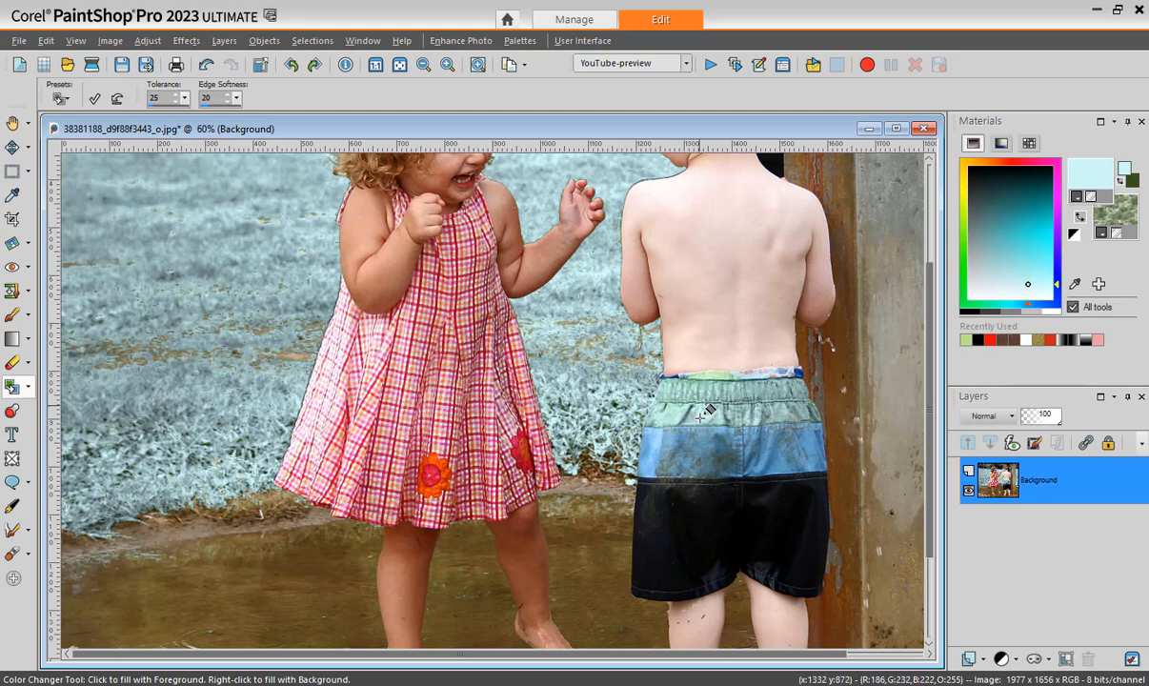
key("ctrl+z")
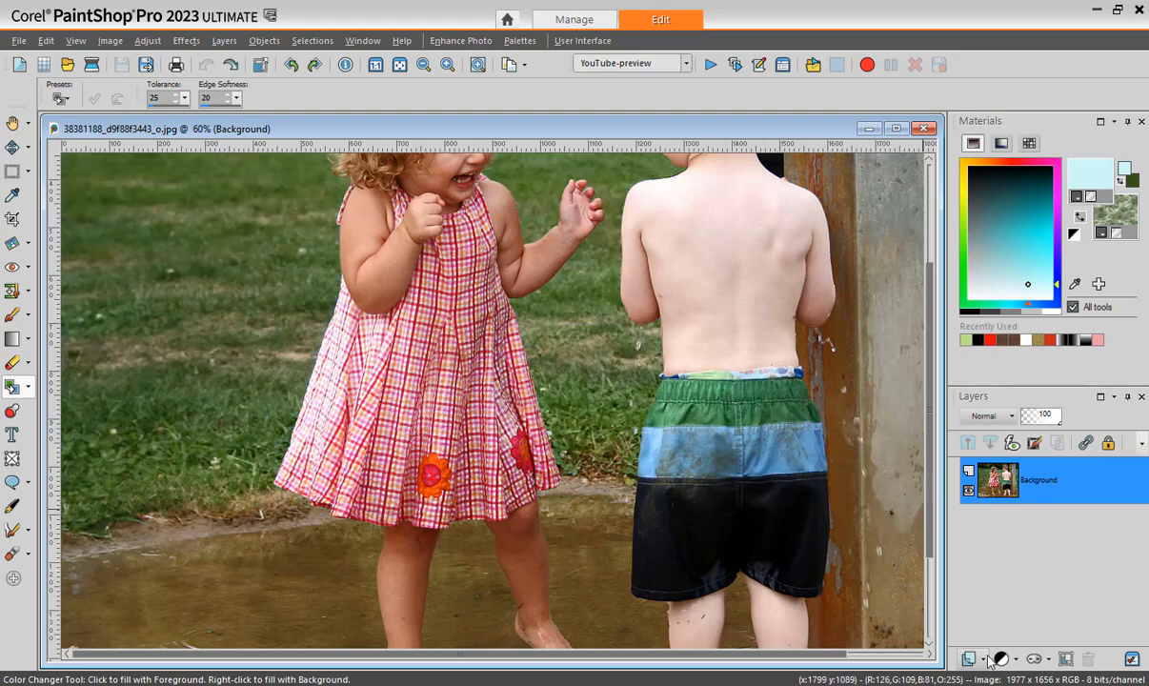
Step: Add a new empty raster layer above the Background layer
right_click(960, 514)
left_click(1009, 523)
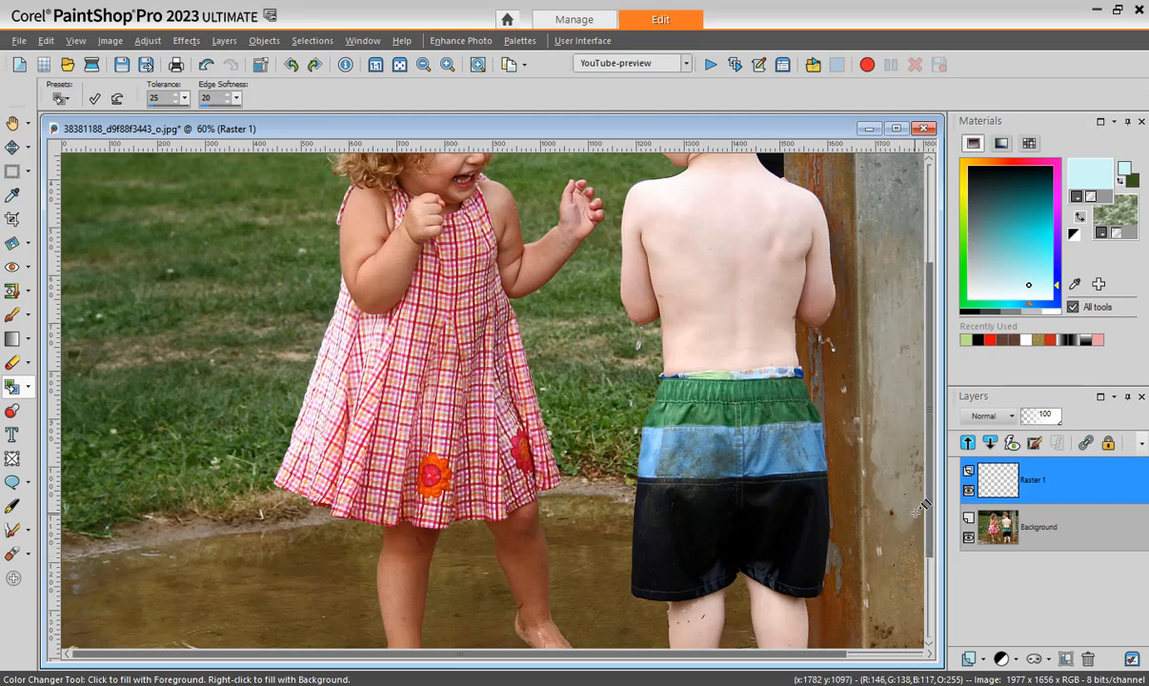
left_click_drag(928, 514, 938, 421)
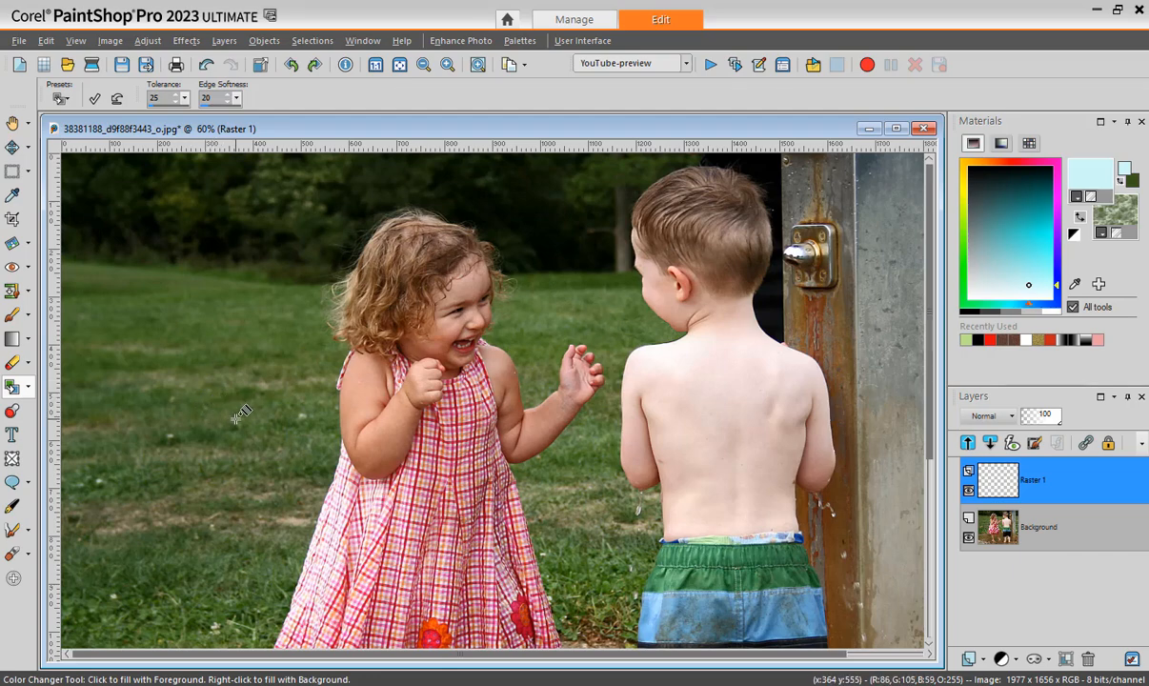
Step: Select the Background layer, try recoloring its grass pale blue with the Color Changer, and undo the change
left_click(989, 537)
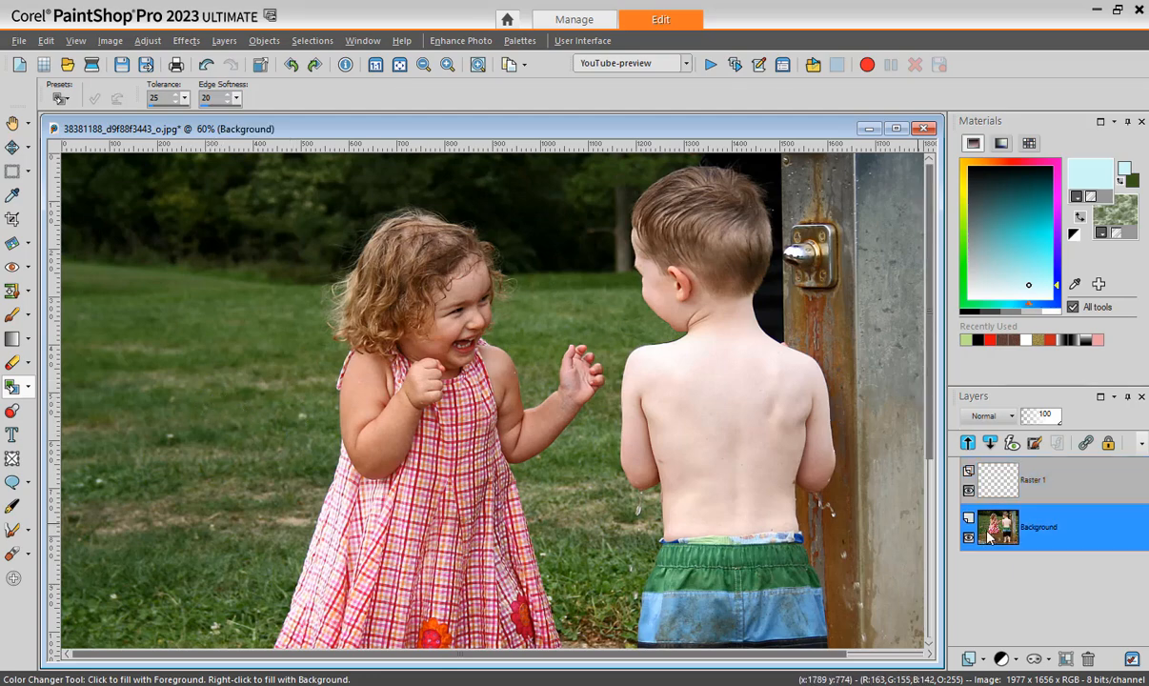
left_click(202, 374)
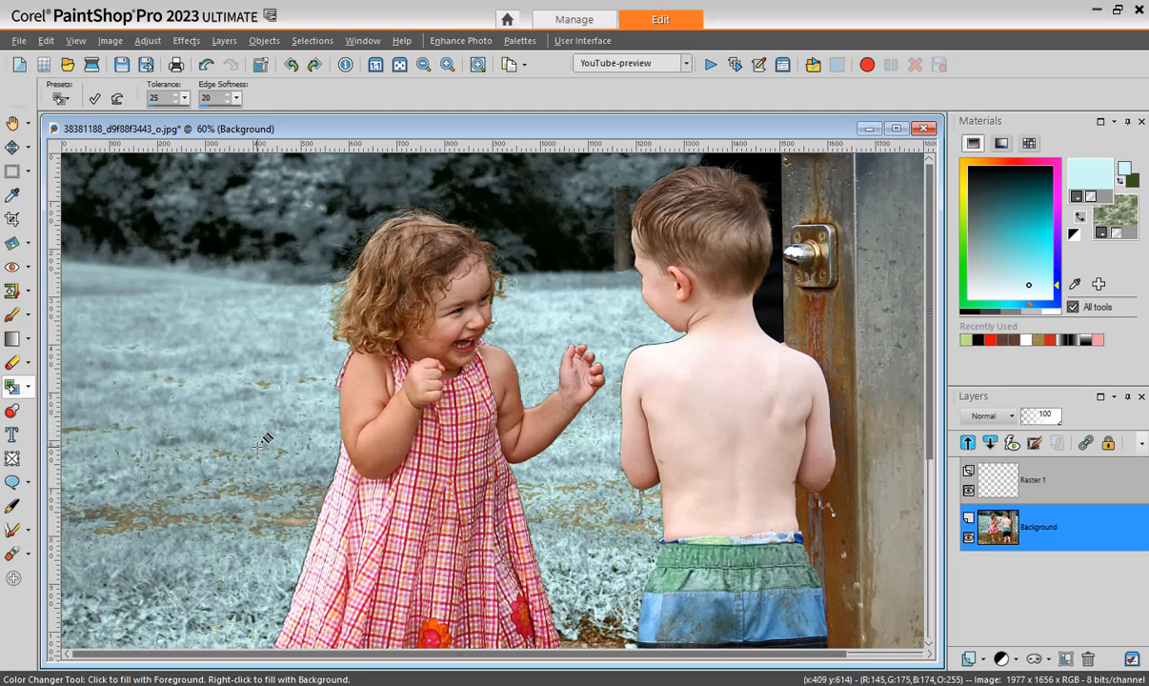
key("ctrl+z")
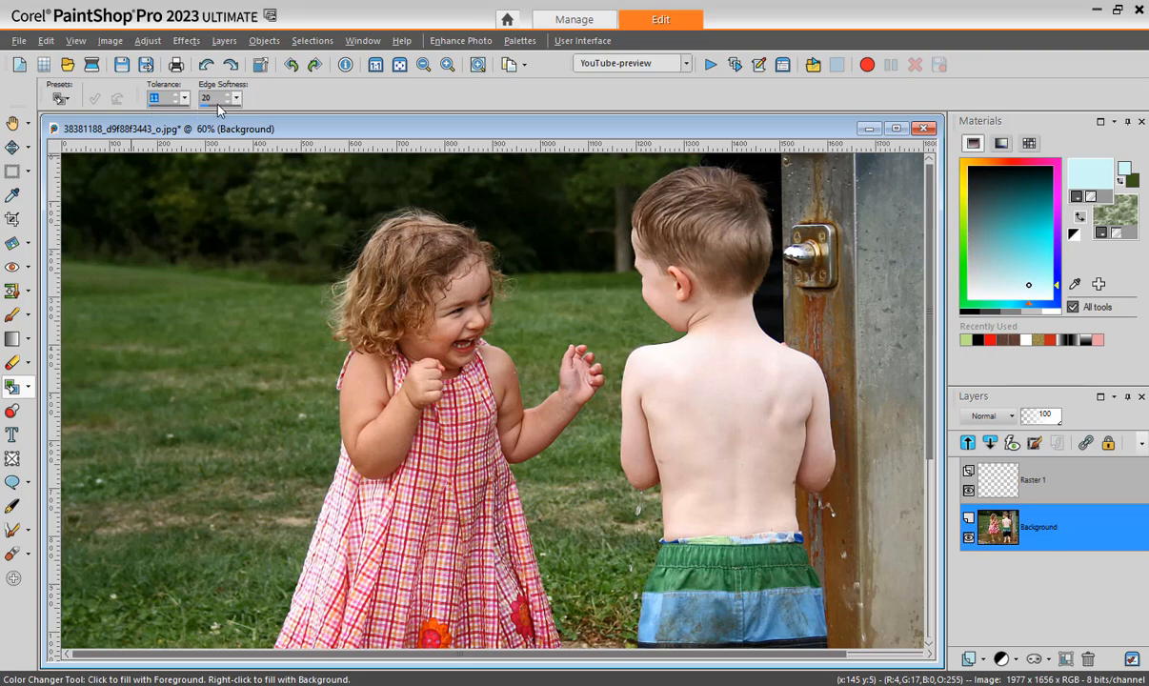
Step: Try recoloring the grass pale blue at a tolerance of 11 and an edge softness of 55, and undo the change
key("Tab")
type("53")
left_click(180, 392)
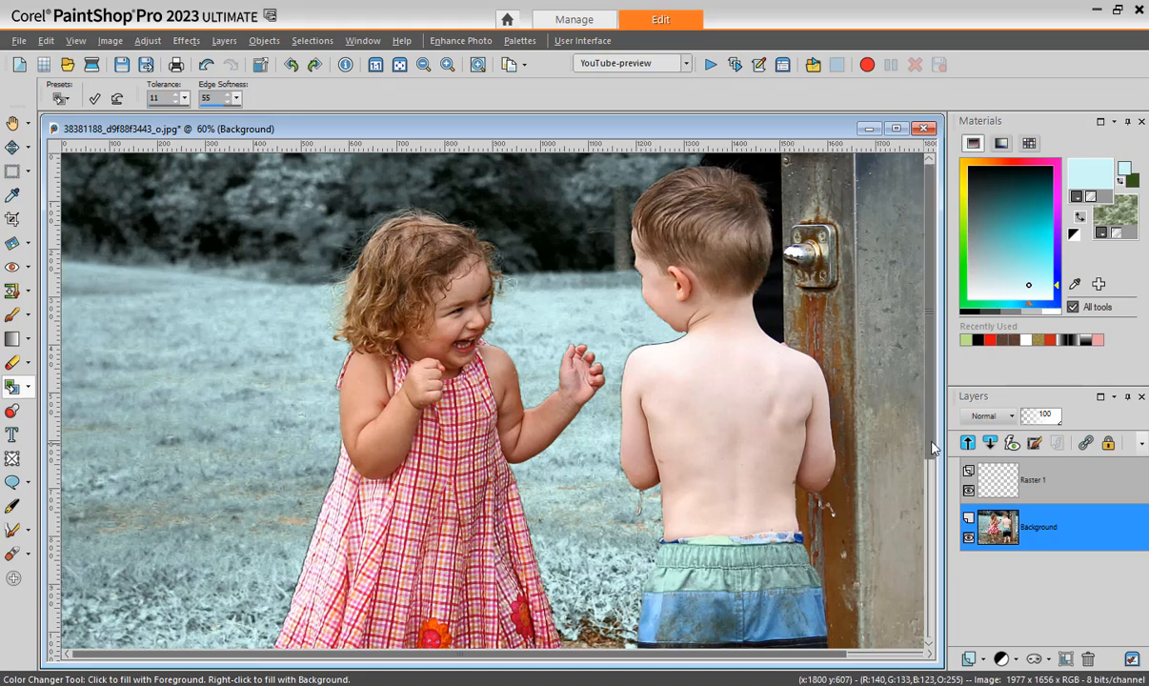
left_click_drag(934, 448, 939, 584)
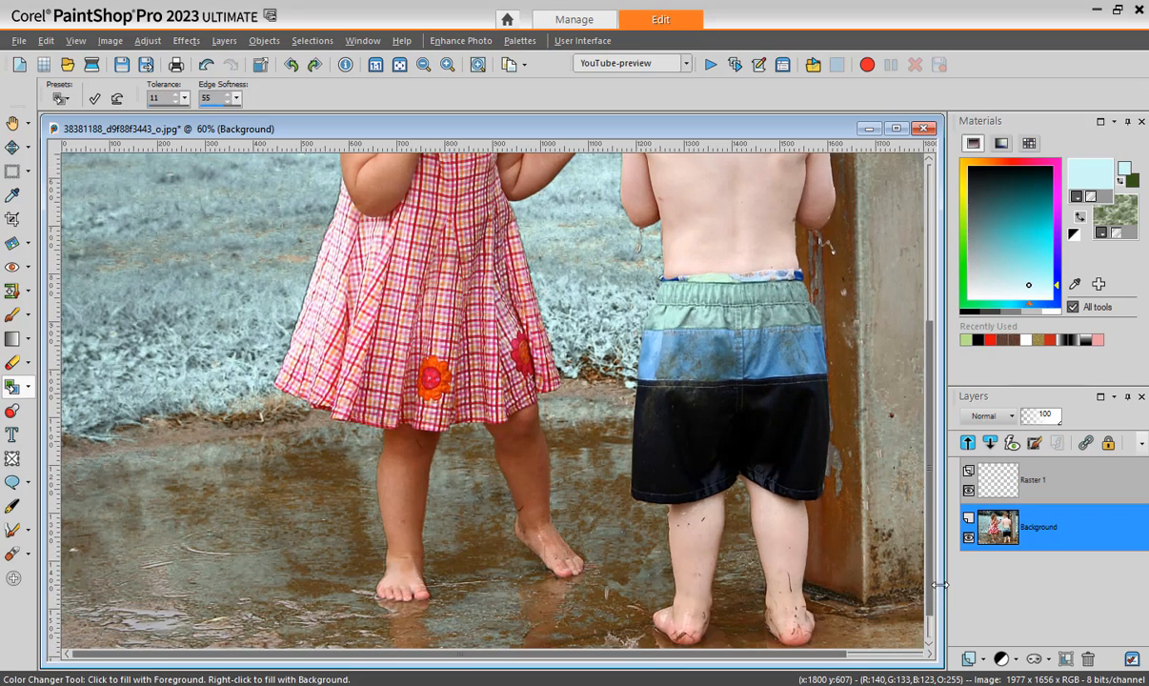
key("ctrl+z")
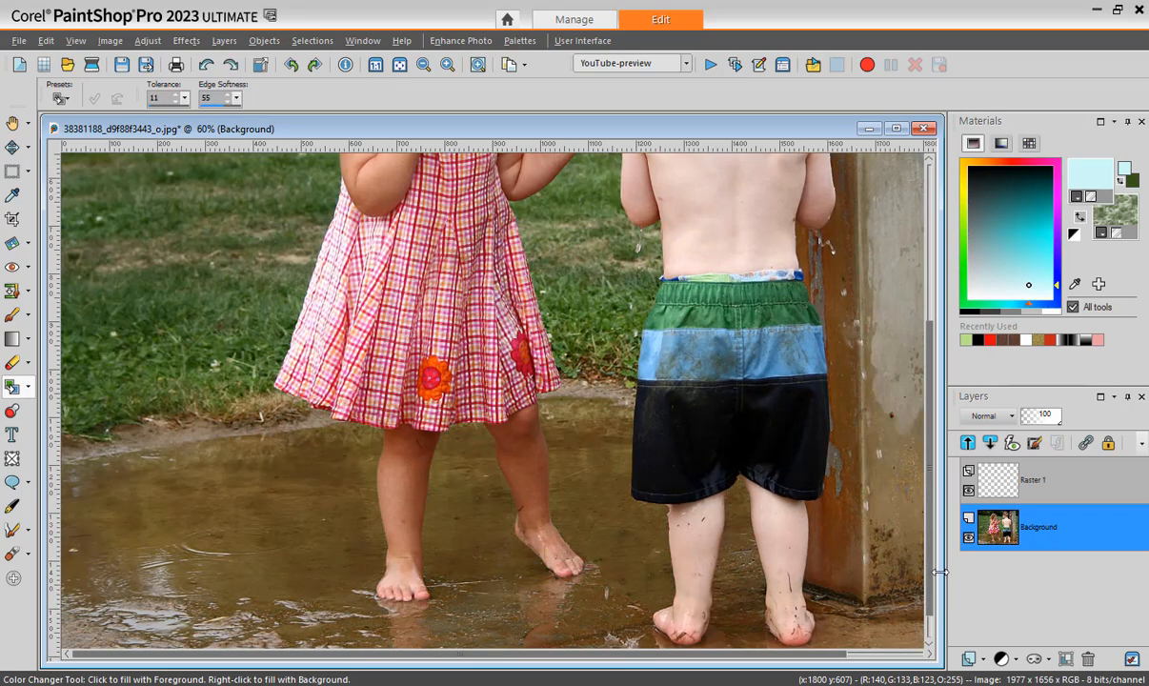